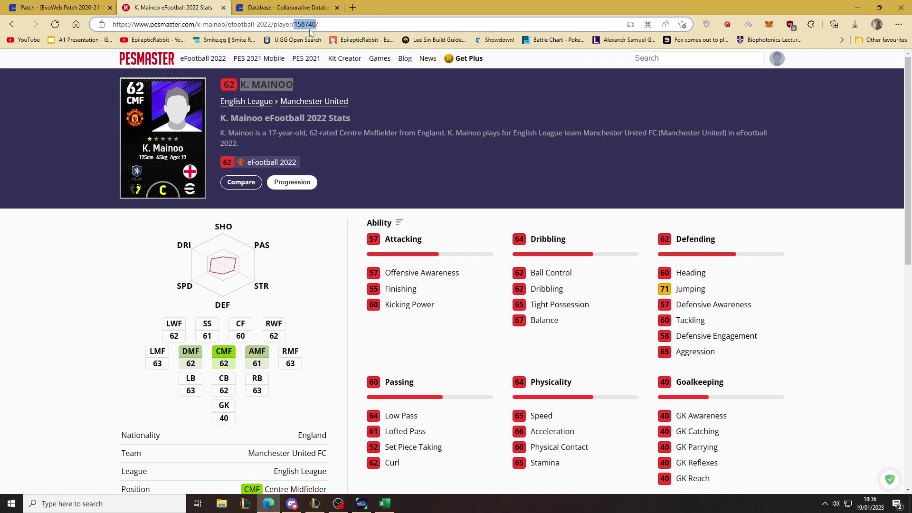
Step: Look through the Collaborative Database forum thread for the post sharing the eFootball 2023 PlayerAppearance.bin as an Excel file
left_click(321, 22)
left_click(288, 5)
scroll(421, 157, "down", 20)
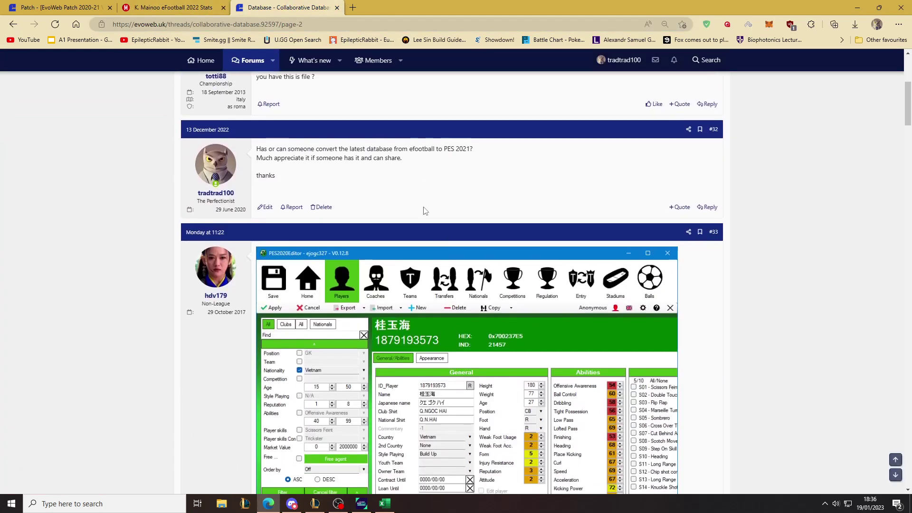
scroll(572, 288, "down", 20)
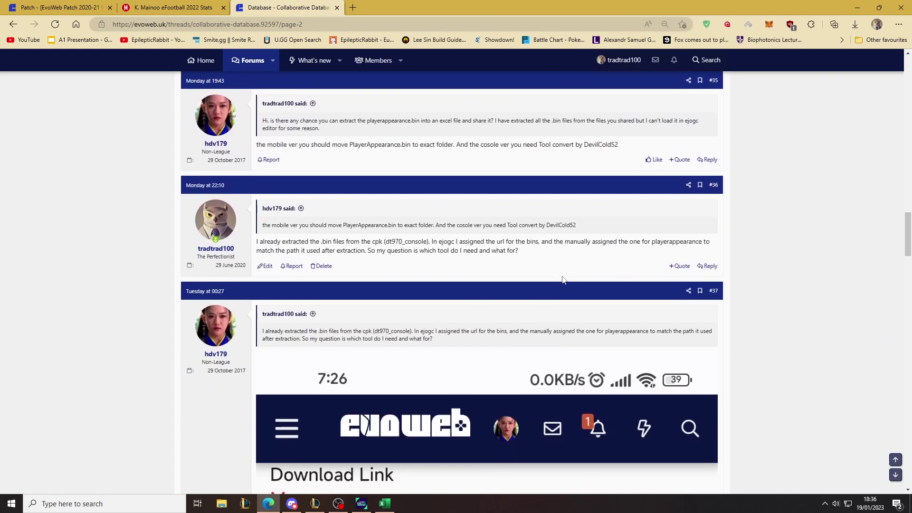
scroll(572, 301, "down", 15)
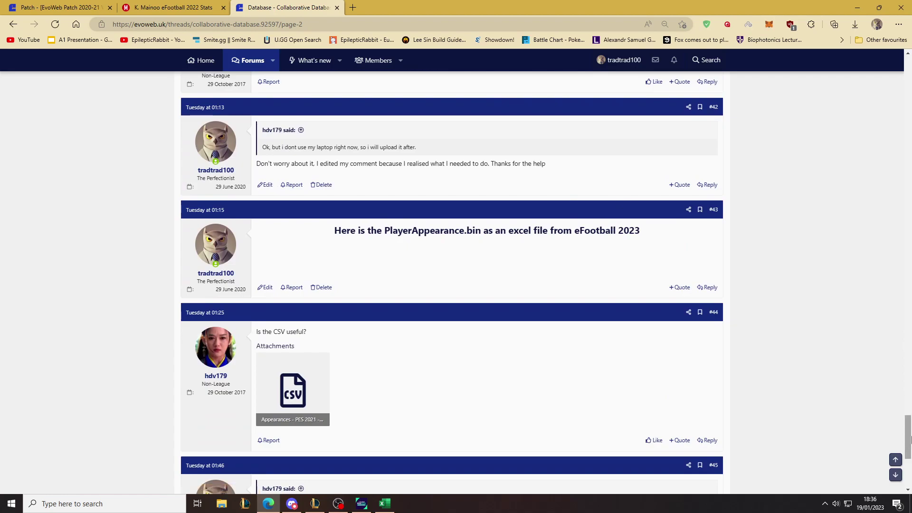
scroll(270, 190, "up", 20)
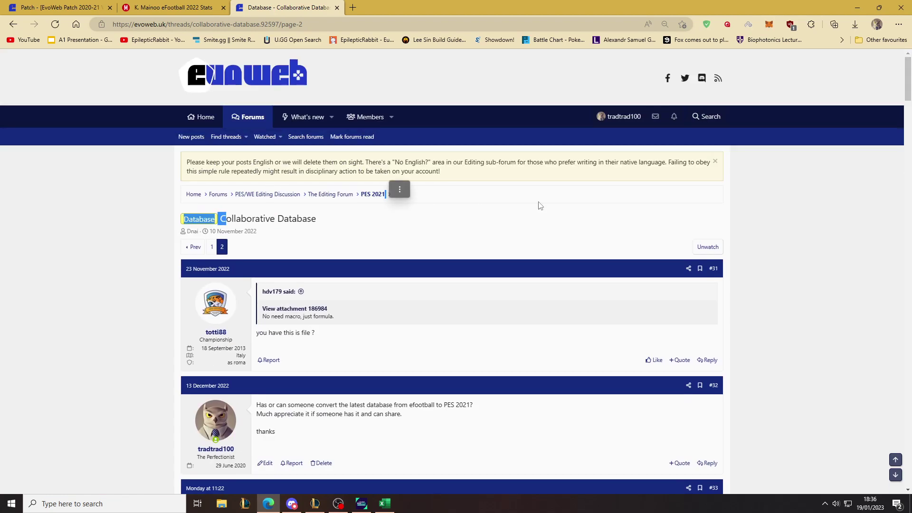
left_click_drag(909, 78, 909, 437)
left_click(355, 215)
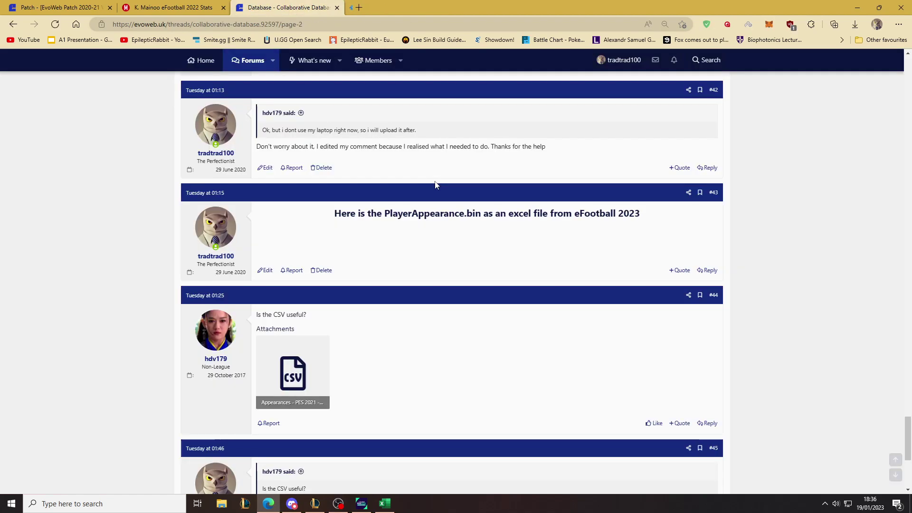
key("ctrl+w")
Step: Review the extracted eFootball 2023 PlayerAppearance sheet in Excel, then check K. Mainoo's player ID on the PESMaster page in the browser
left_click(385, 503)
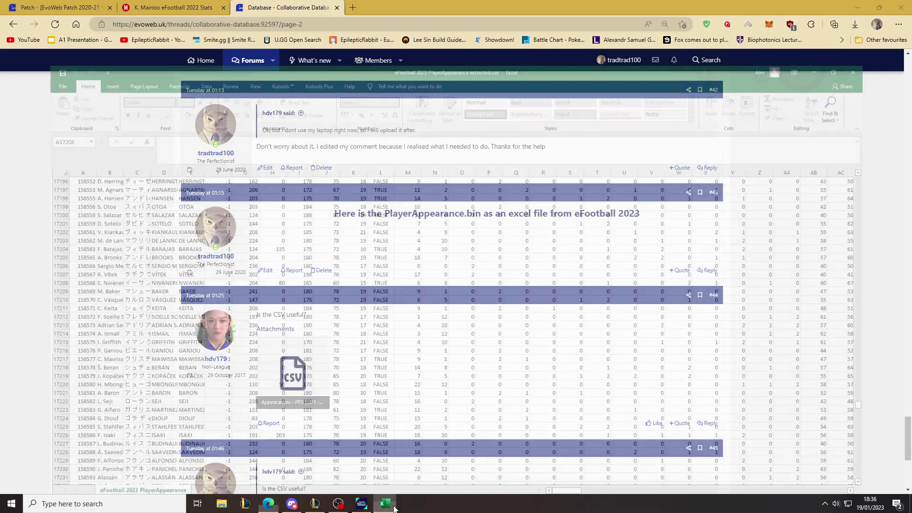
scroll(159, 280, "up", 5)
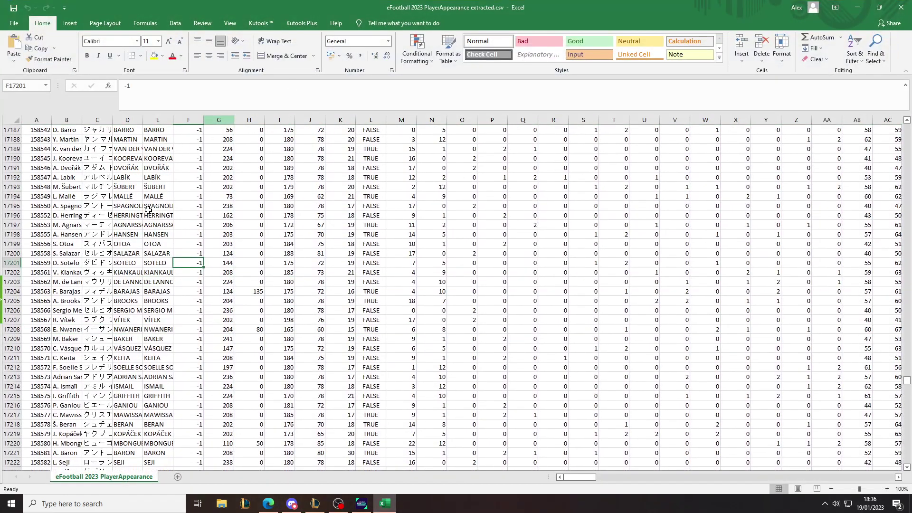
left_click(269, 504)
left_click(196, 8)
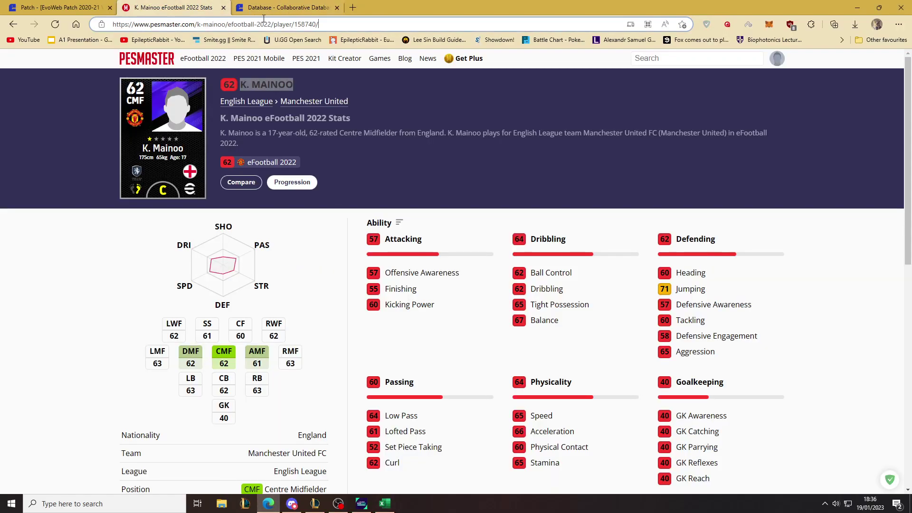
Step: Switch to Excel, find player ID 158740 in the extracted PlayerAppearance sheet and select K. Mainoo's row
left_click(385, 504)
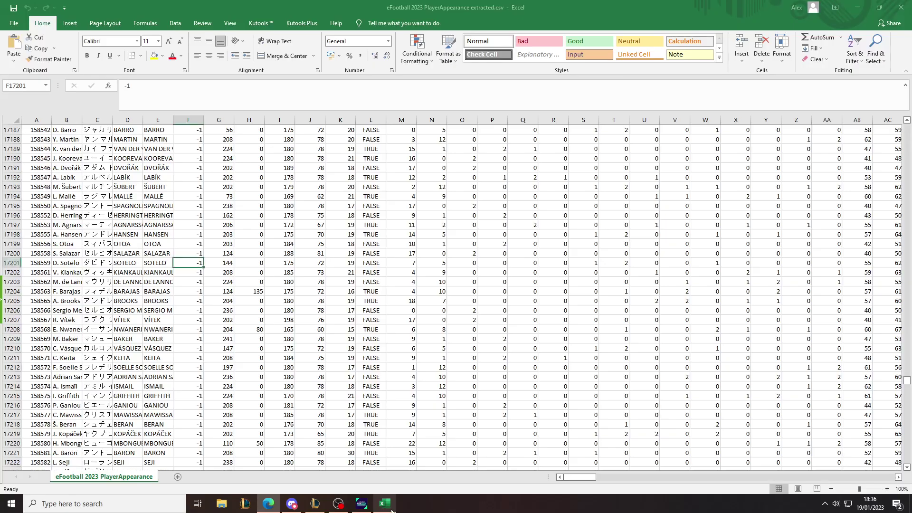
left_click(314, 225)
key("ctrl+f")
left_click(499, 310)
key("Escape")
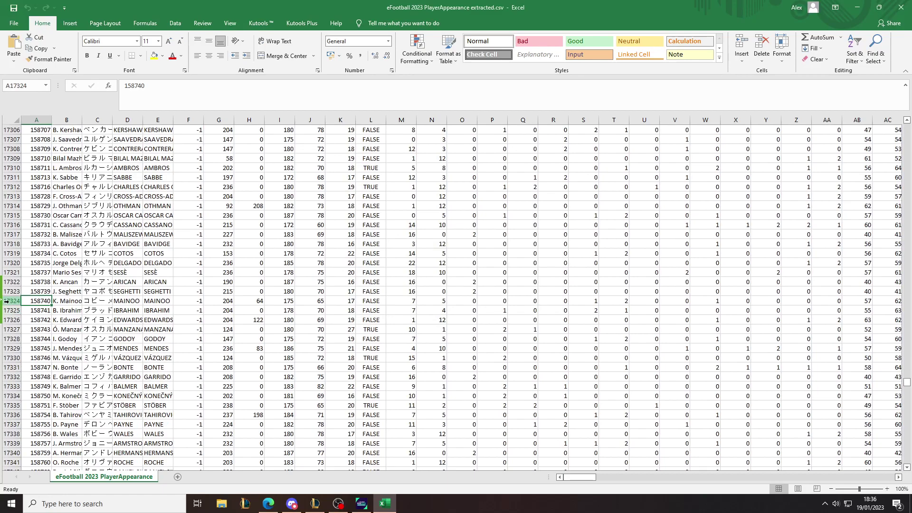
left_click(6, 301)
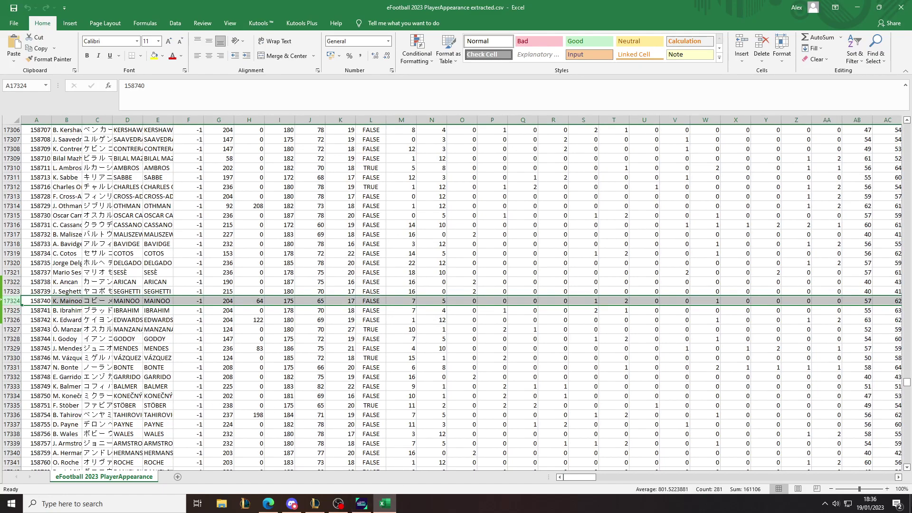
Step: Launch PES 2020 Editor from the desktop, log in with the remembered account and enter the editor for PES 2021
left_click(910, 503)
double_click(198, 214)
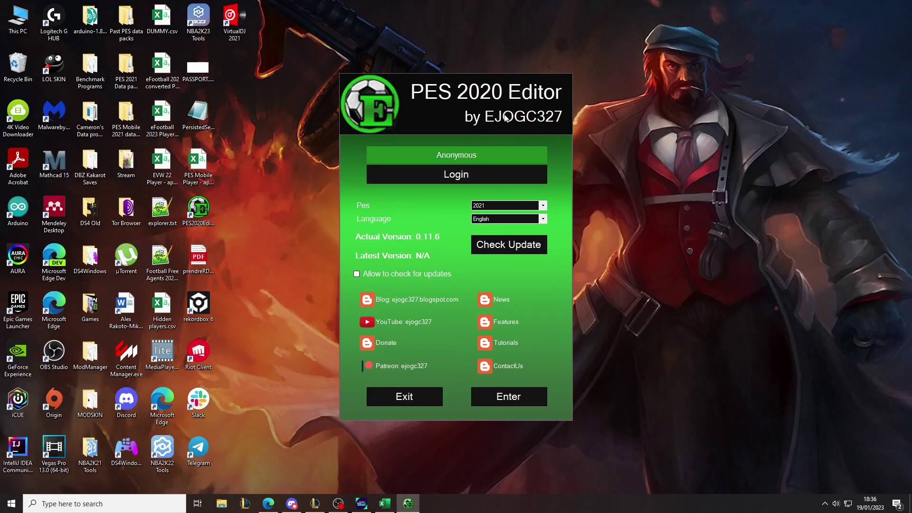
left_click(504, 176)
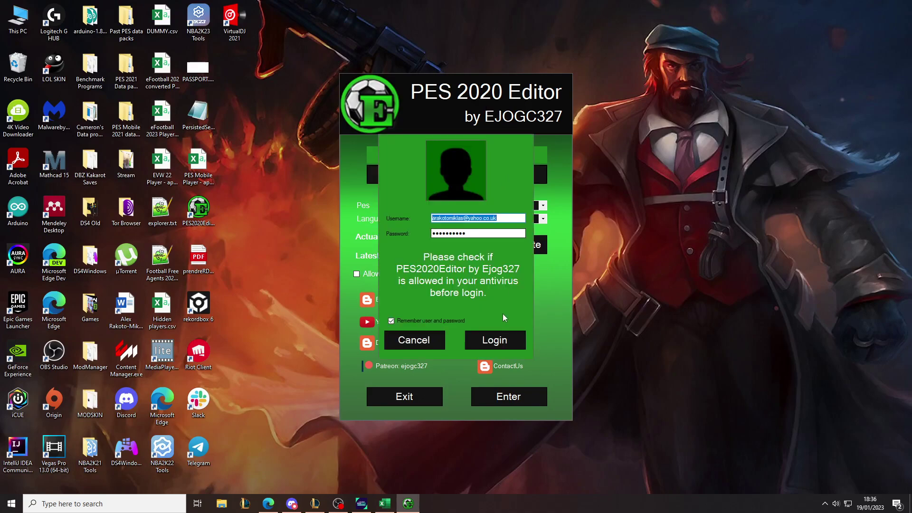
key("Return")
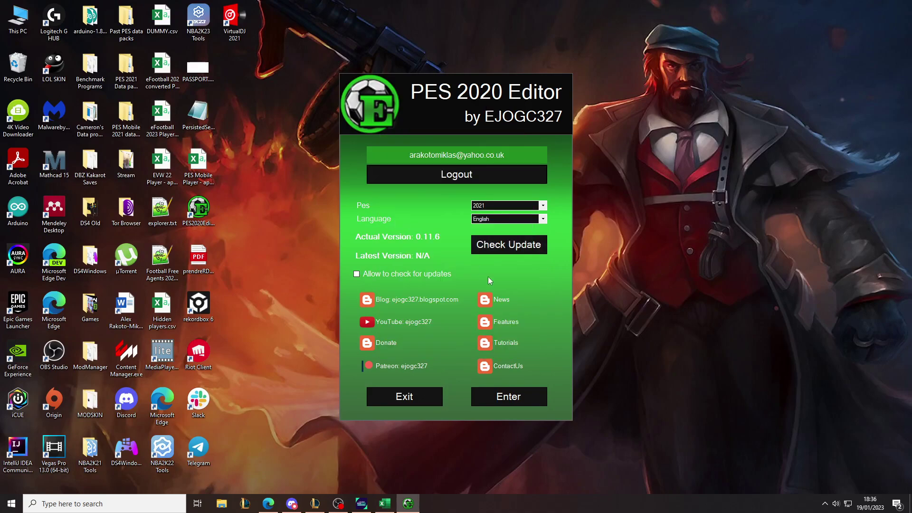
left_click(530, 396)
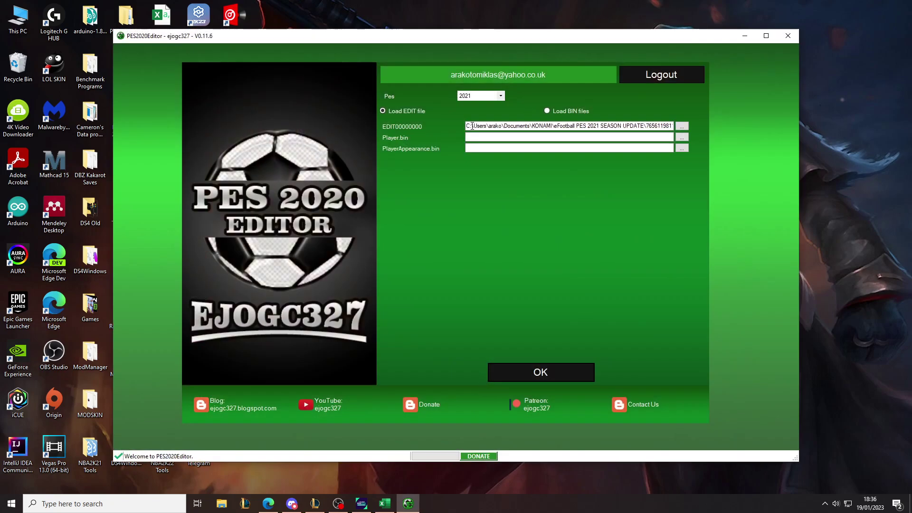
Step: Load the PES 2021 EDIT00000000 save file in the editor and open the player list
left_click_drag(477, 126, 527, 129)
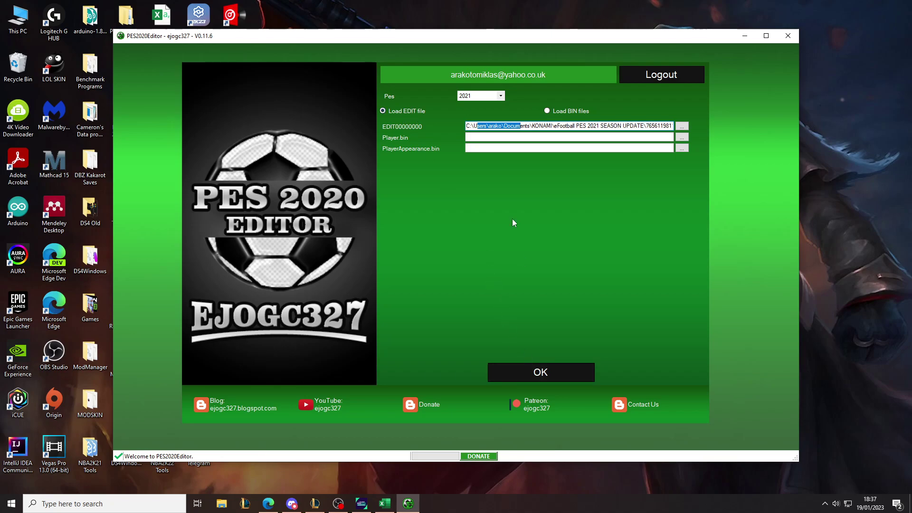
left_click(540, 374)
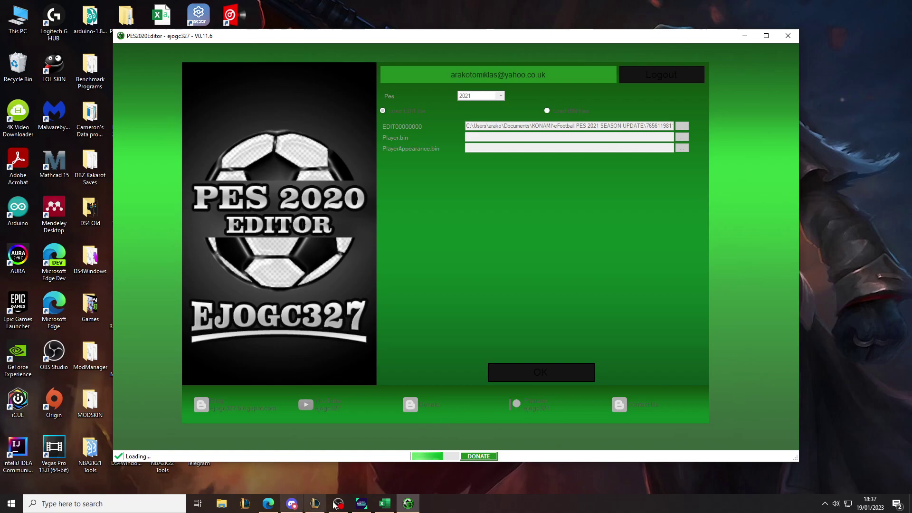
left_click(384, 503)
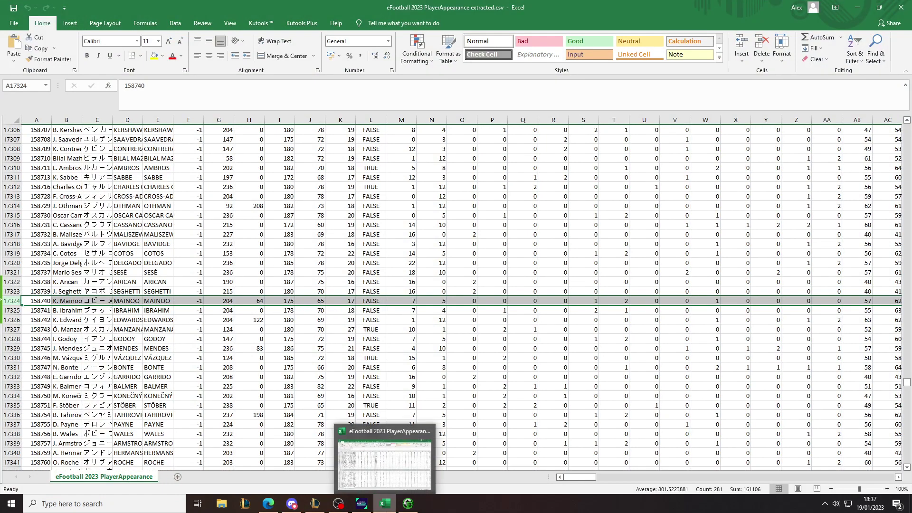
left_click(408, 504)
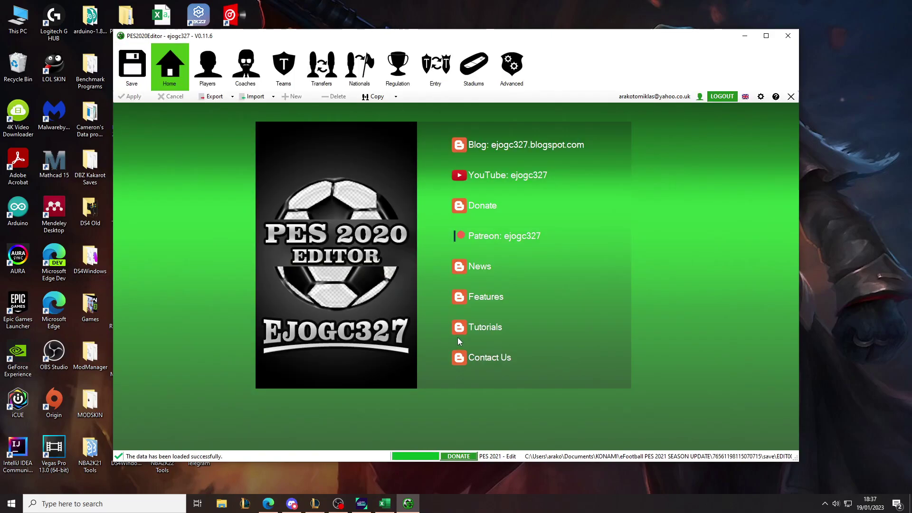
left_click(208, 67)
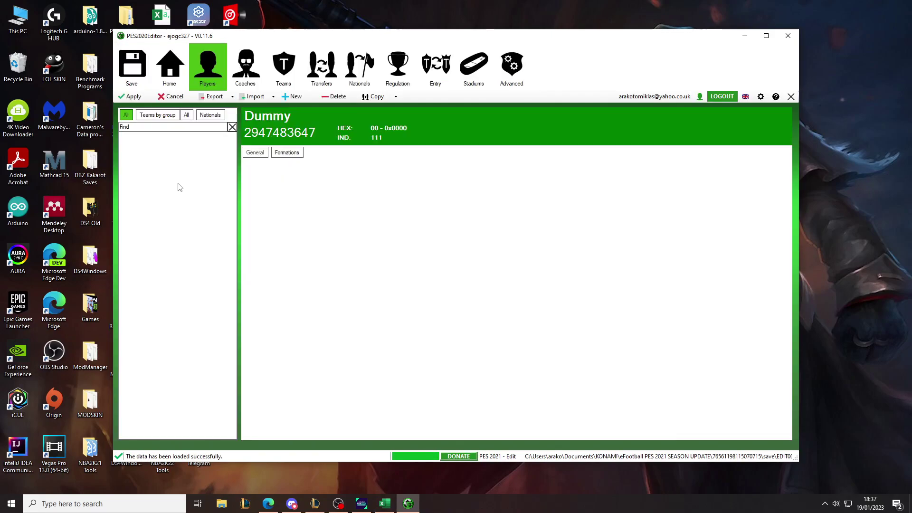
scroll(184, 267, "down", 14)
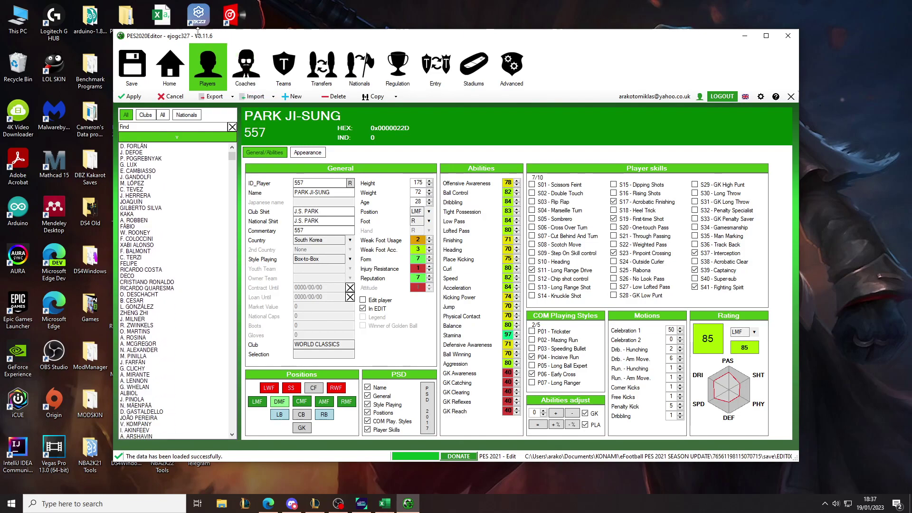
Step: Browse the full player list and select M. DAVIDSON of St. Johnstone as the dummy player
left_click_drag(258, 41, 261, 63)
left_click(162, 19)
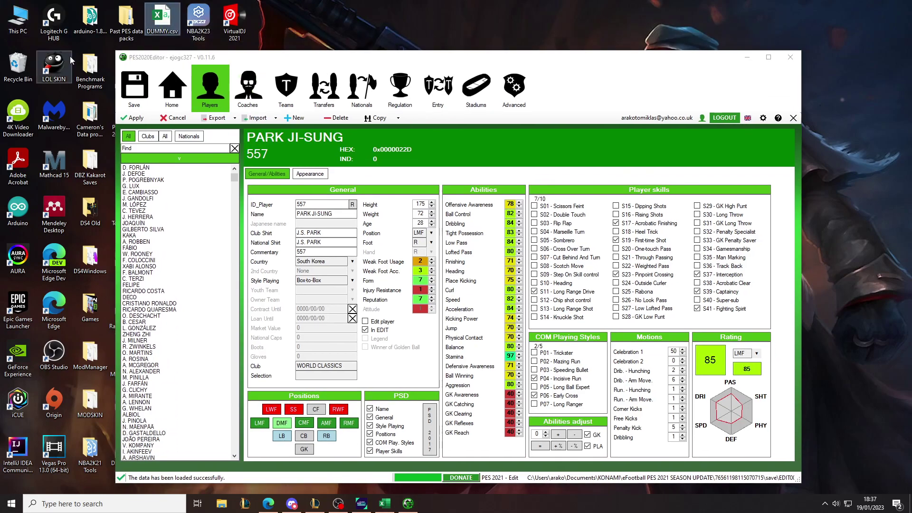
scroll(200, 200, "down", 10)
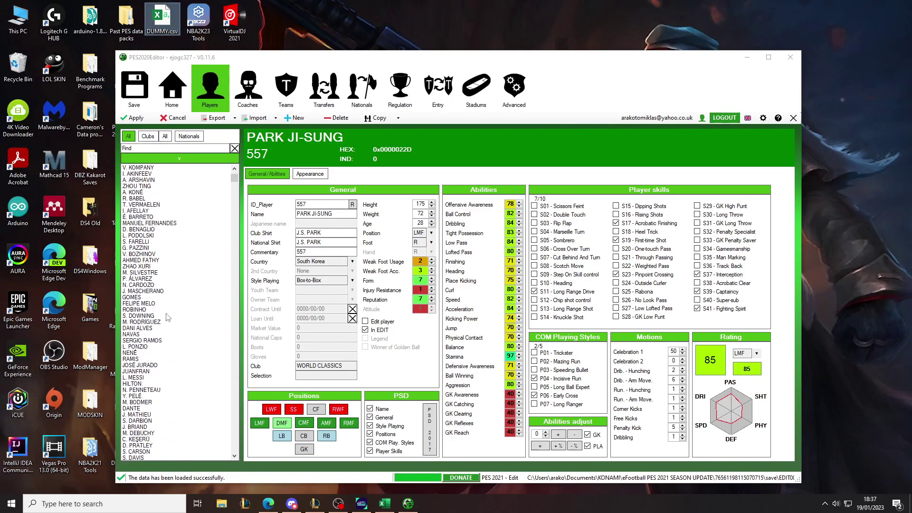
left_click_drag(234, 177, 234, 414)
left_click(181, 367)
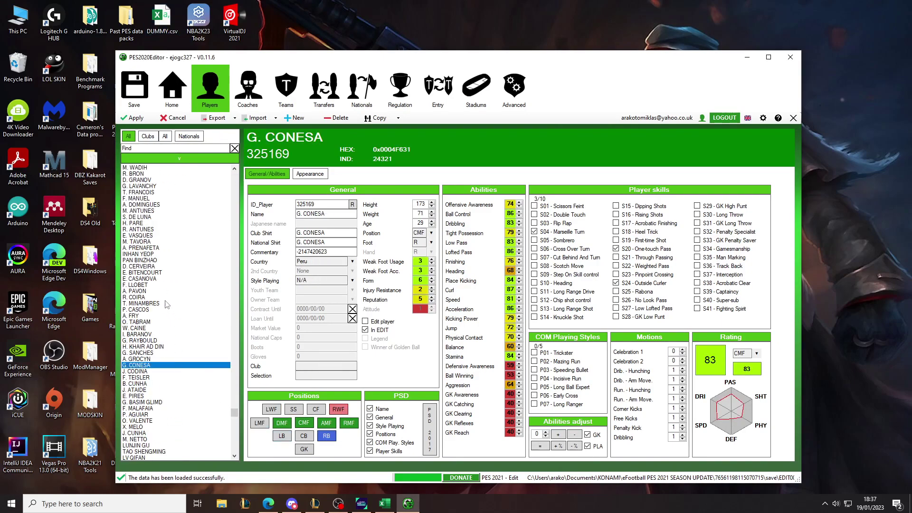
scroll(199, 370, "up", 8)
scroll(231, 417, "up", 3)
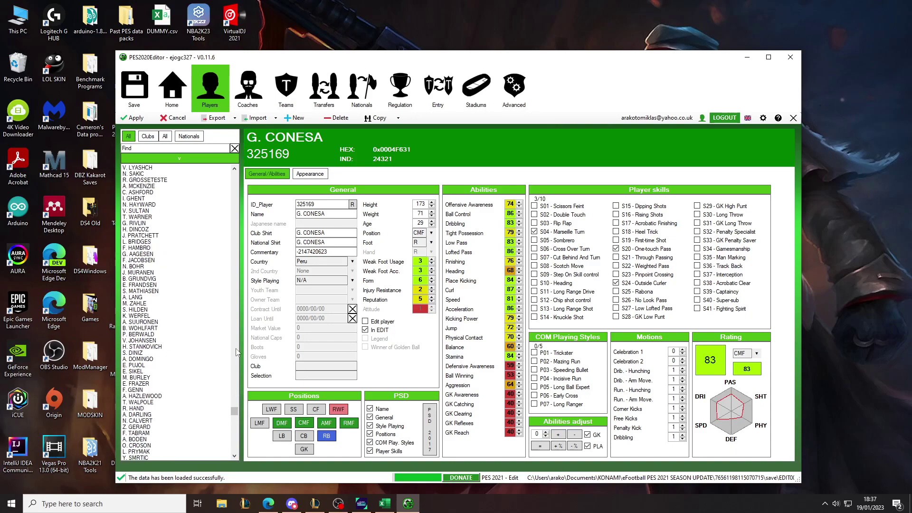
left_click_drag(234, 410, 234, 304)
left_click(145, 260)
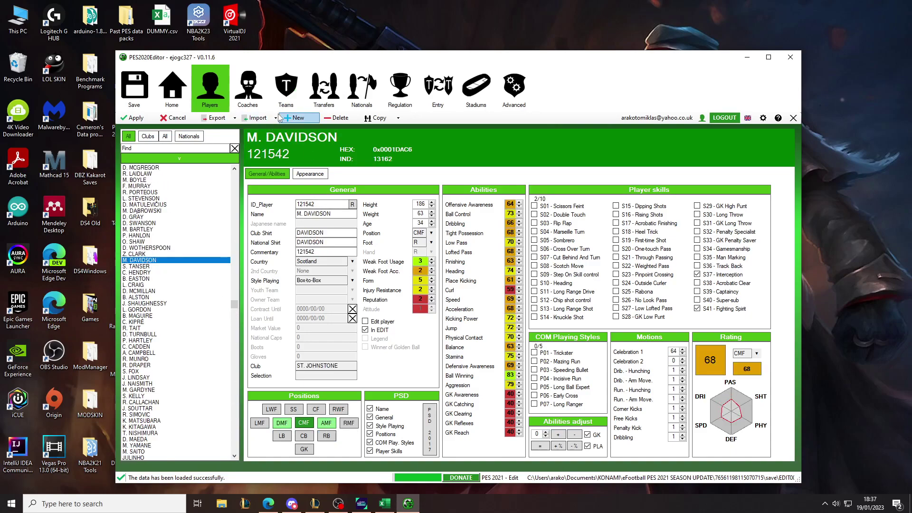
Step: Export the selected player to the desktop as DUMMY.csv, replacing the existing file
left_click(217, 118)
left_click(243, 141)
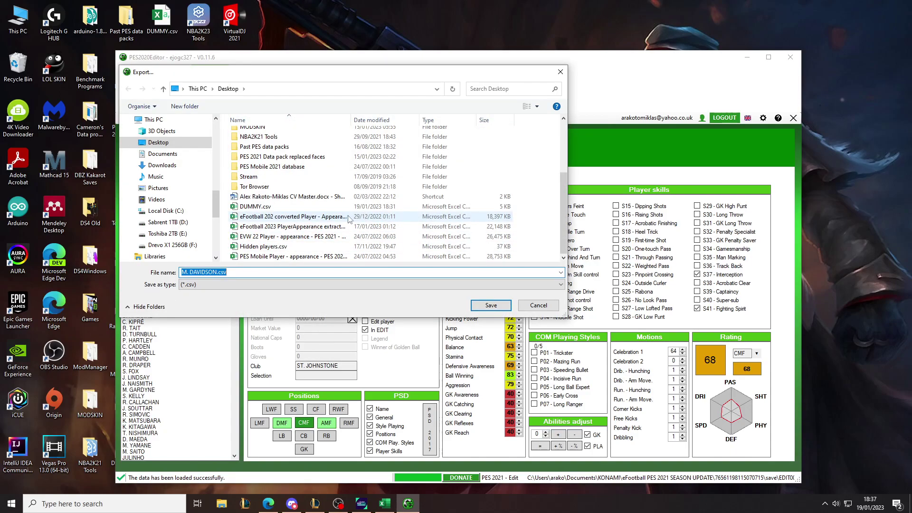
left_click(255, 206)
left_click(487, 306)
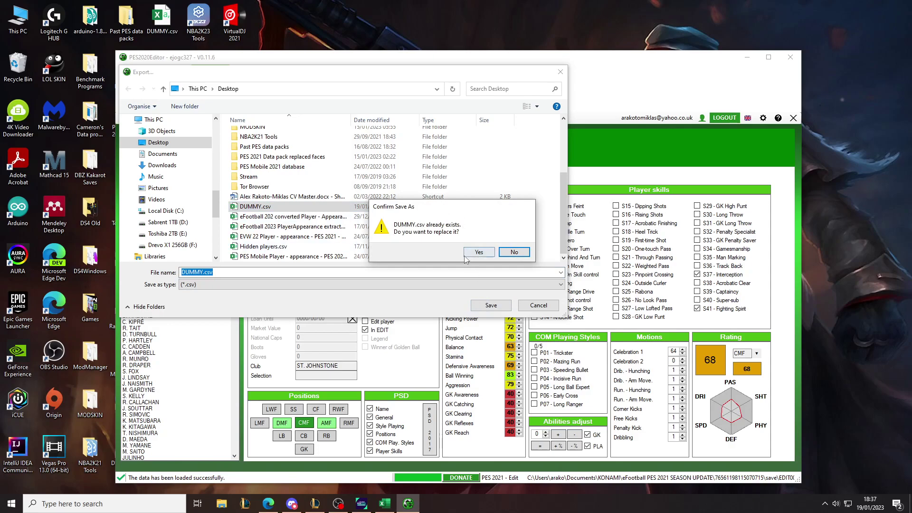
left_click(478, 251)
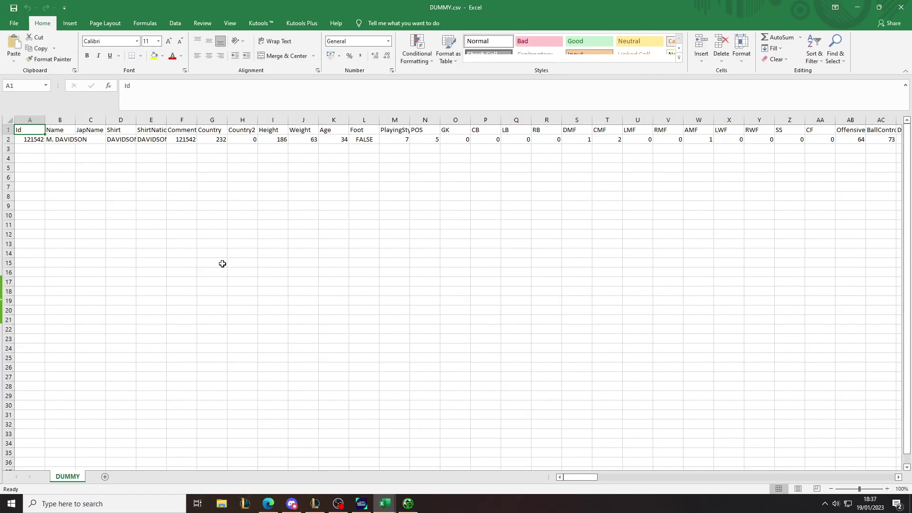
Step: Examine the exported player row in DUMMY.csv in Excel and recheck K. Mainoo's ID on the PESMaster page
left_click(42, 140)
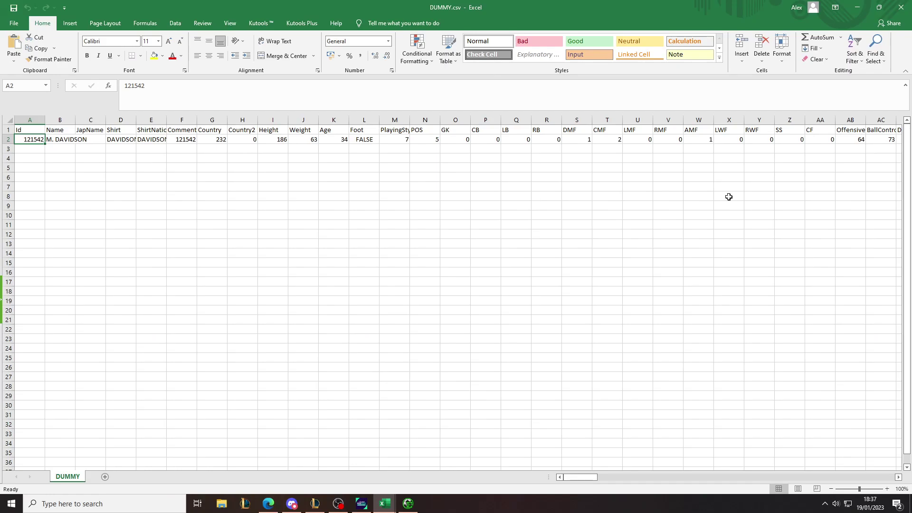
left_click_drag(578, 483, 525, 496)
left_click(385, 504)
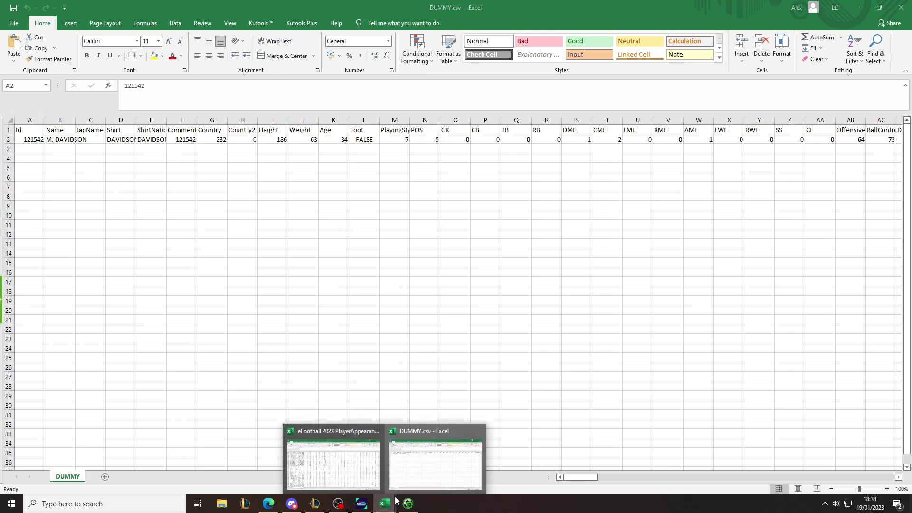
left_click(276, 510)
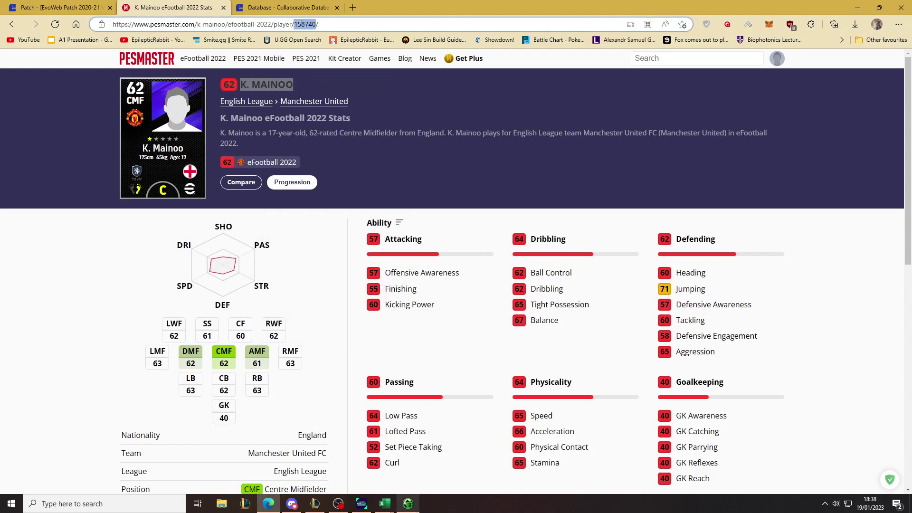
Step: Find ID 158740 in the extracted eFootball 2023 PlayerAppearance sheet in Excel and copy K. Mainoo's entire row
mouse_move(385, 503)
left_click(380, 481)
left_click(388, 281)
left_click(9, 301)
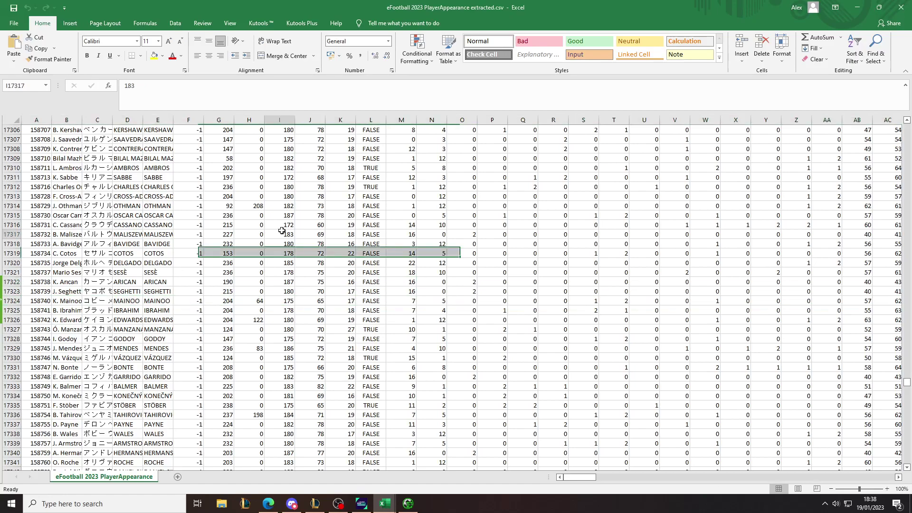
left_click(281, 232)
key("ctrl+f")
left_click(495, 320)
left_click(539, 320)
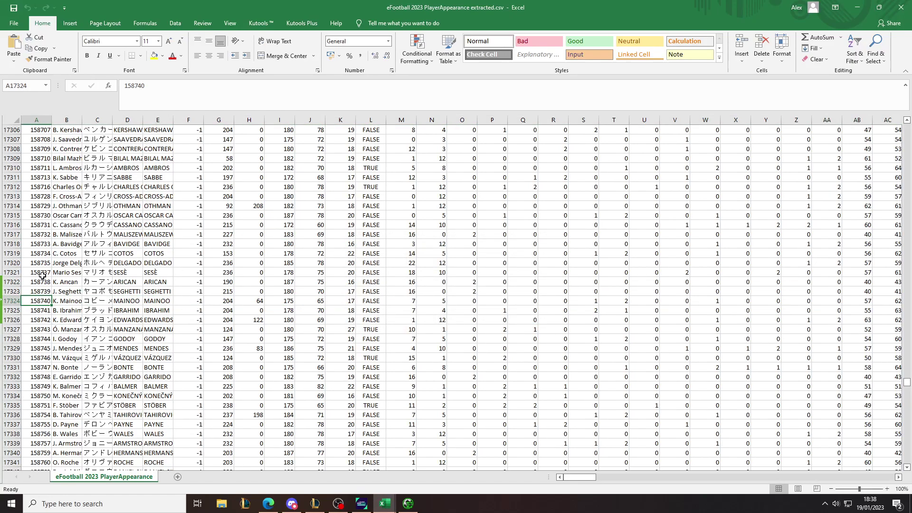
left_click(8, 301)
key("ctrl+c")
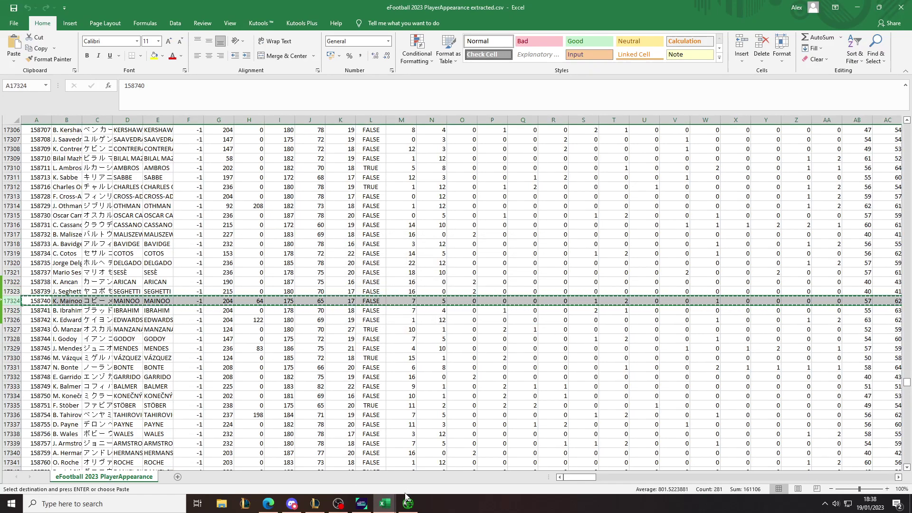
Step: Switch to DUMMY.csv and paste K. Mainoo's copied row into row 3, under M. DAVIDSON's data
mouse_move(391, 508)
left_click(430, 464)
left_click(24, 150)
key("ctrl+v")
Step: Clear the JapName cell in row 3 and change the player's name to K. MAINOO
left_click(90, 149)
key("Delete")
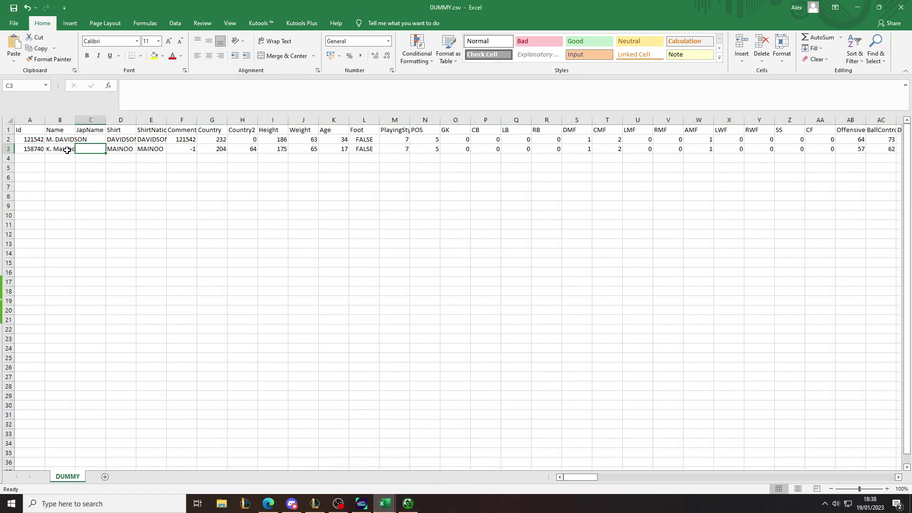
left_click(67, 150)
type("K. MAINO")
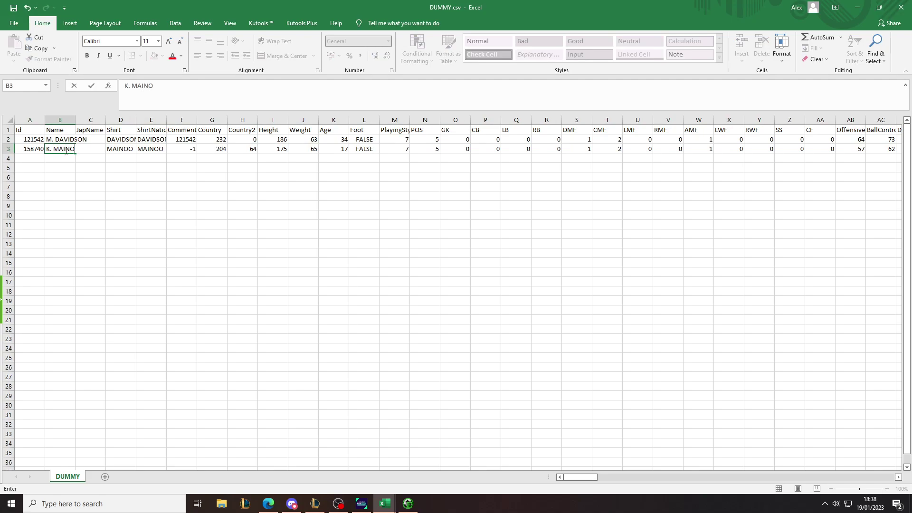
key("Return")
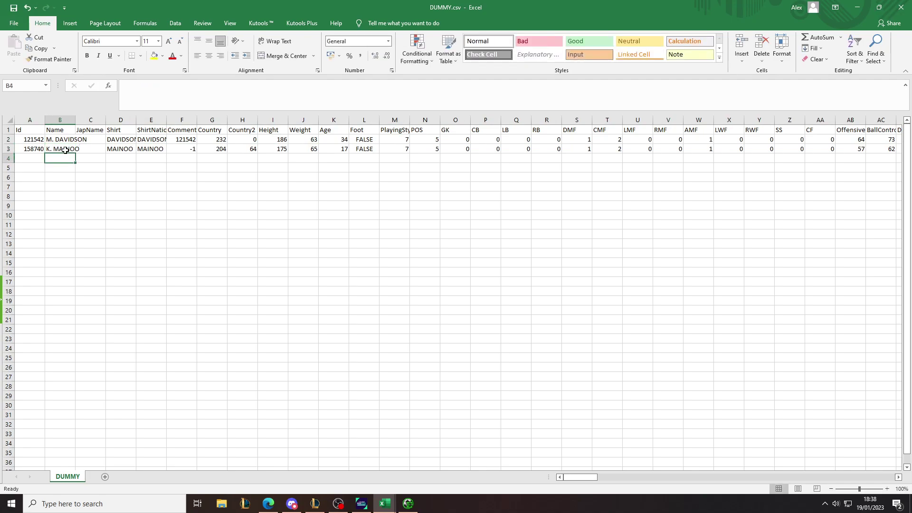
Step: Copy the first block of K. MAINOO's values in row 3, starting at Id, over M. DAVIDSON's values in row 2
left_click(30, 147)
left_click_drag(573, 482, 506, 474)
left_click(485, 149, "shift")
key("ctrl+c")
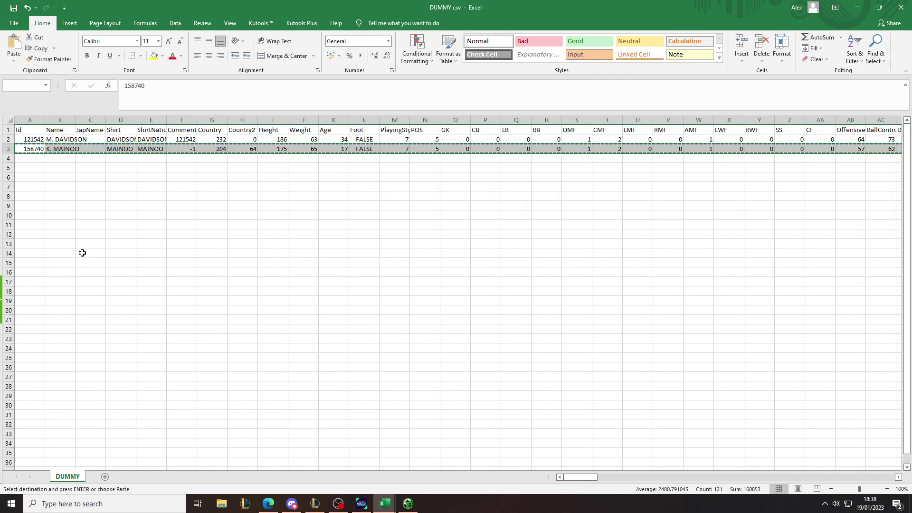
left_click(31, 139)
key("ctrl+v")
Step: Copy the row 3 values from the OverallStats column through Gloves over the same columns of row 2
left_click_drag(571, 477, 718, 461)
left_click(736, 152)
left_click(744, 149, "shift")
key("ctrl+c")
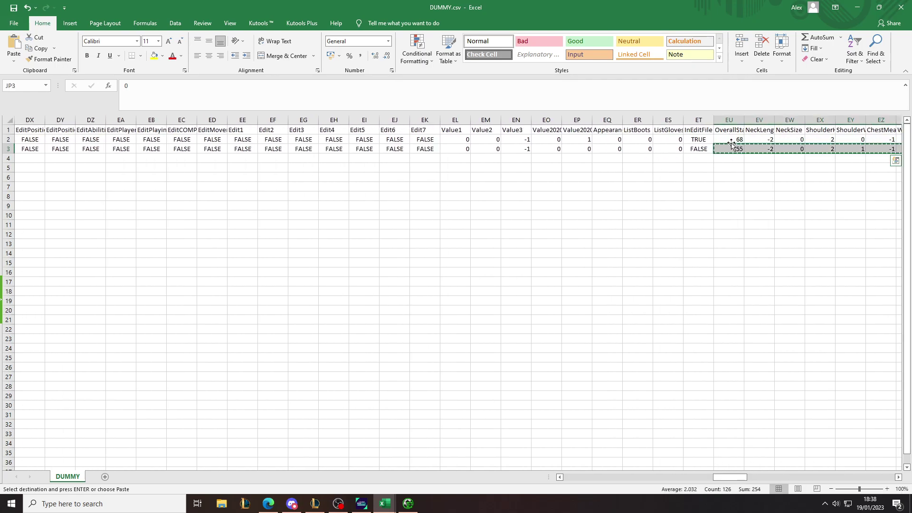
left_click(731, 140)
key("ctrl+v")
Step: Clear the whole leftover row 3 so that only the merged player row remains in DUMMY.csv
left_click_drag(732, 477, 581, 477)
left_click(10, 150)
key("Delete")
left_click(523, 320)
Step: Find the Edit7 column and set its value in row 2 to TRUE
key("ctrl+f")
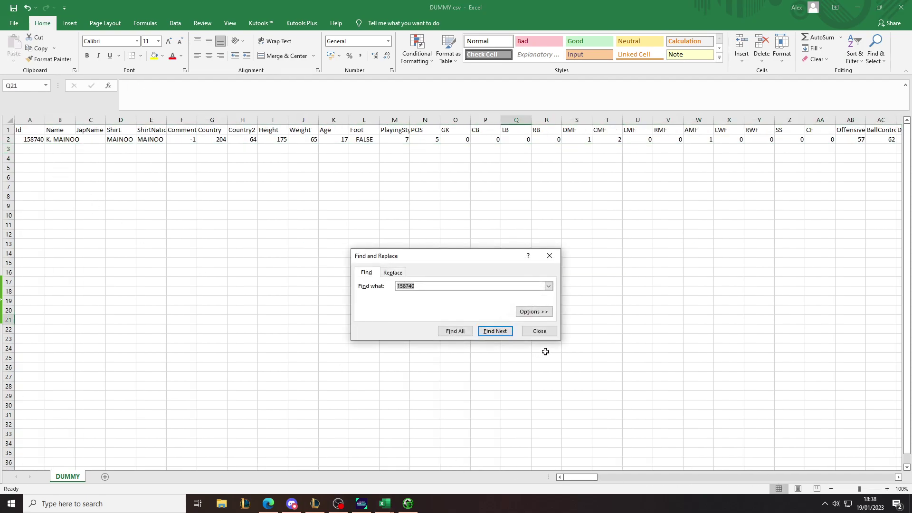
type("Edit7")
key("Return")
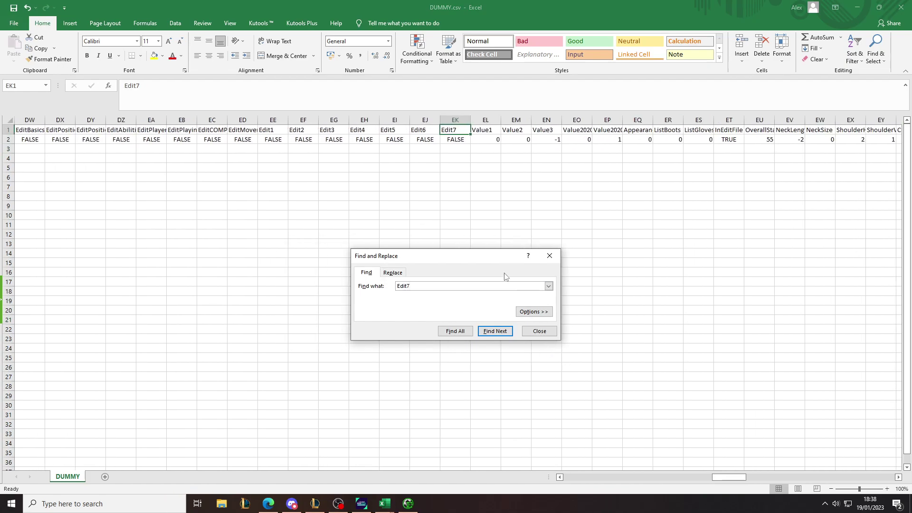
left_click(539, 331)
left_click(464, 137)
type("TRUE")
key("Return")
Step: Find the InEditFile column and check its value in row 2 along with the Edit7 value
key("ctrl+f")
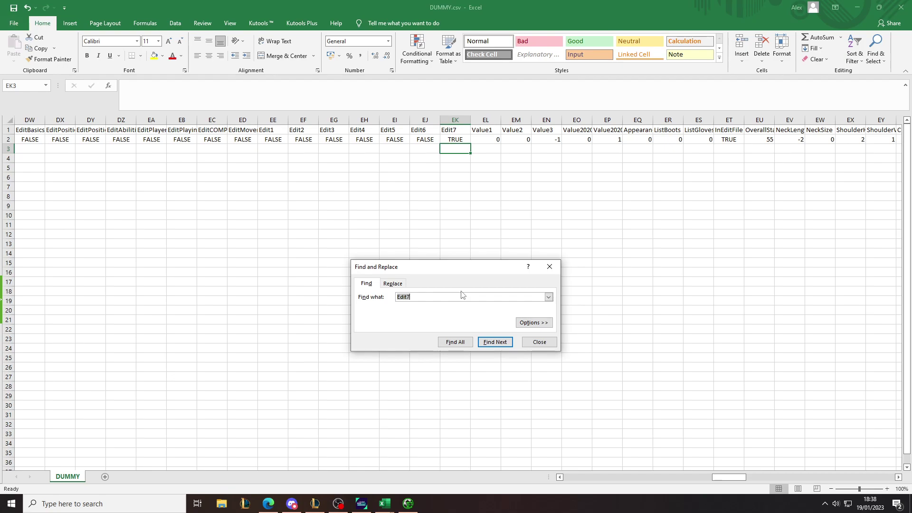
key("Return")
left_click(532, 347)
key("Down")
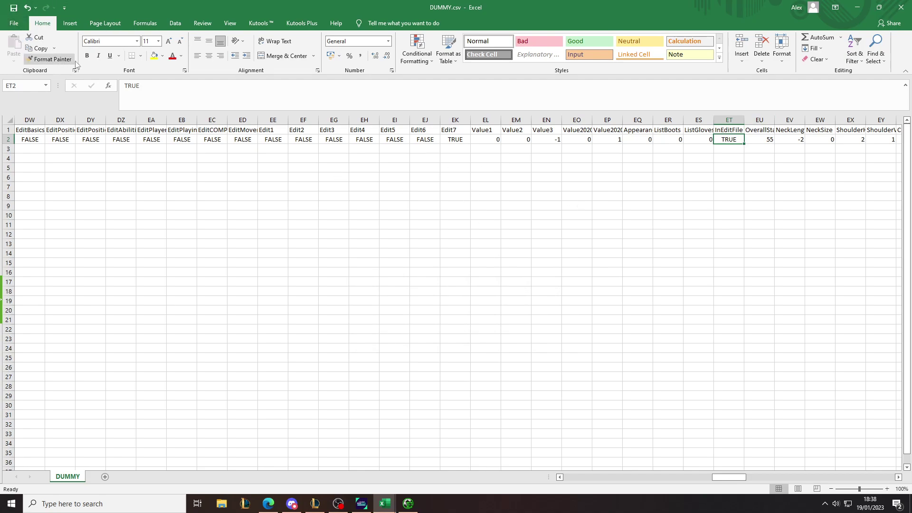
left_click(453, 139)
left_click(737, 143)
Step: Set the EditFace and EditHair values in row 2, near the end of the sheet, to TRUE
left_click_drag(717, 477, 866, 478)
left_click(756, 136)
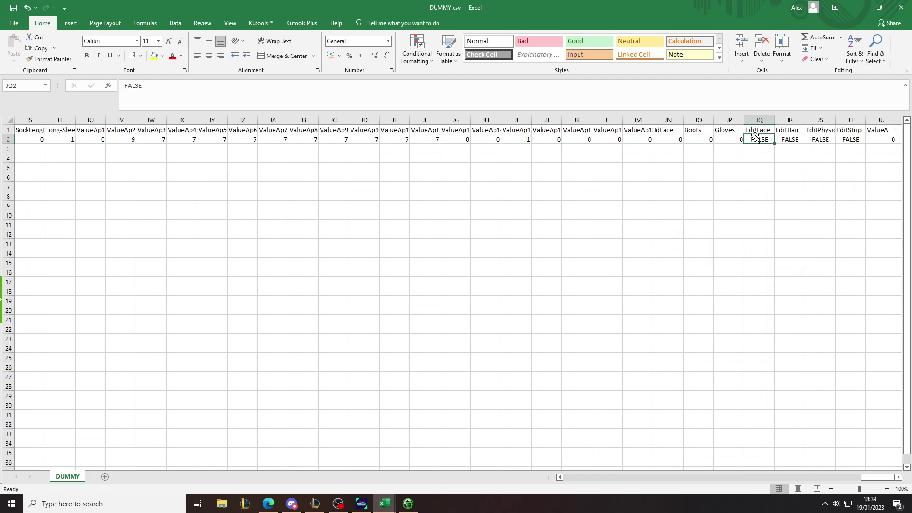
type("TRUE")
key("Return")
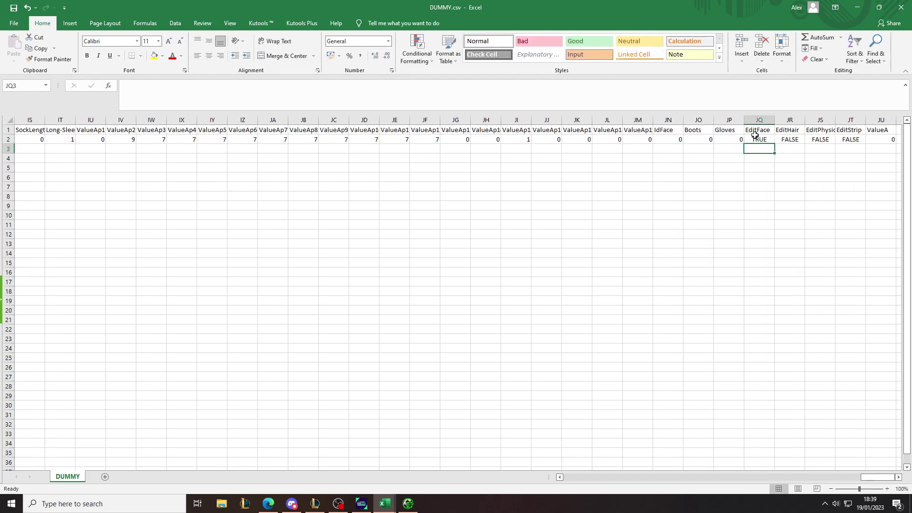
left_click(792, 142)
type("TRUE")
key("Return")
Step: Set the physique edit flag and EditStrip to TRUE in row 2 and close DUMMY.csv
left_click(814, 138)
key("Return")
left_click(851, 140)
type("TRUE")
key("Return")
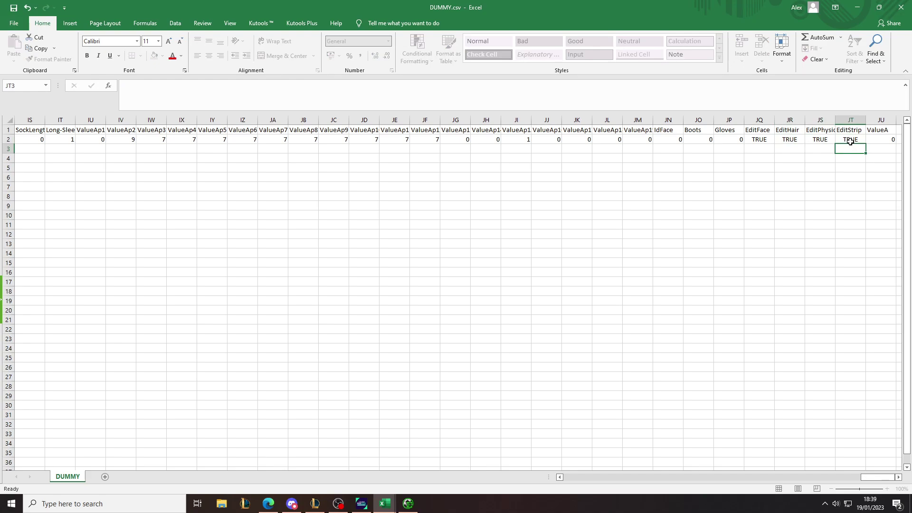
left_click(902, 7)
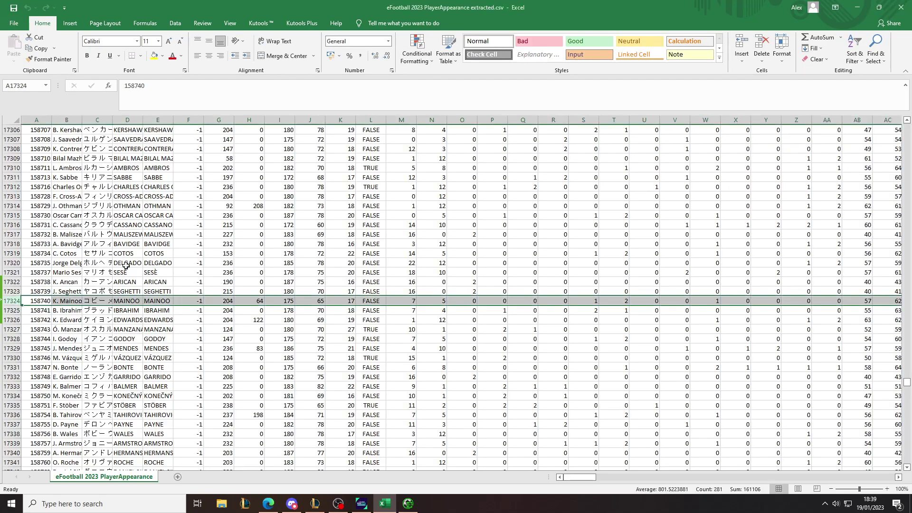
Step: Switch to PES2020Editor, give the new DUMMY player the ID 158740 and apply it
left_click(42, 302)
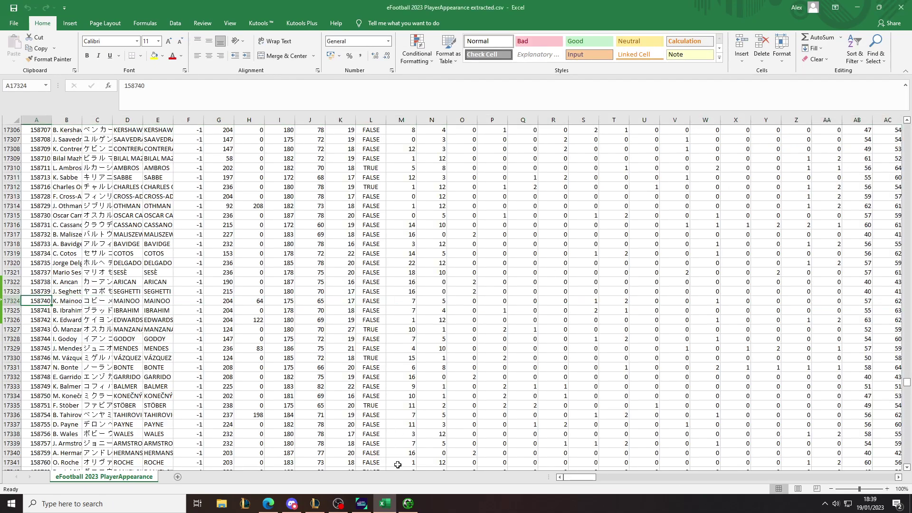
left_click(408, 504)
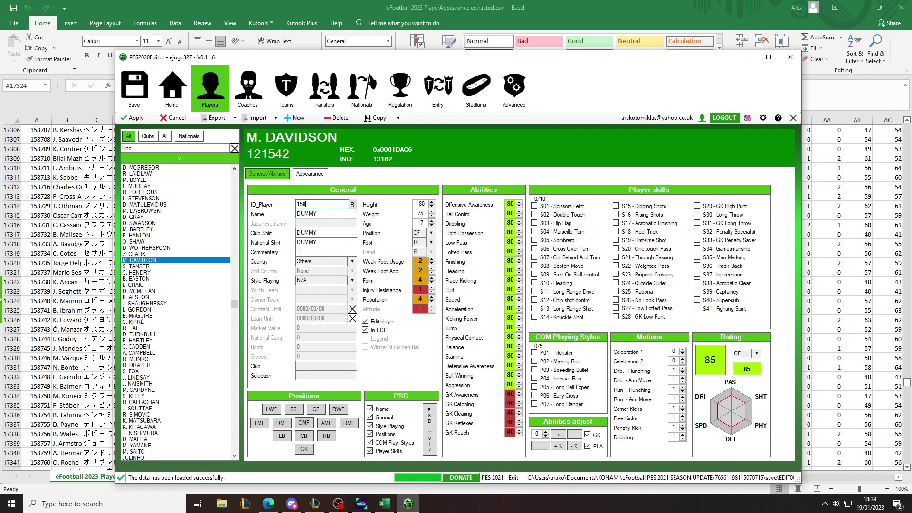
left_click(137, 118)
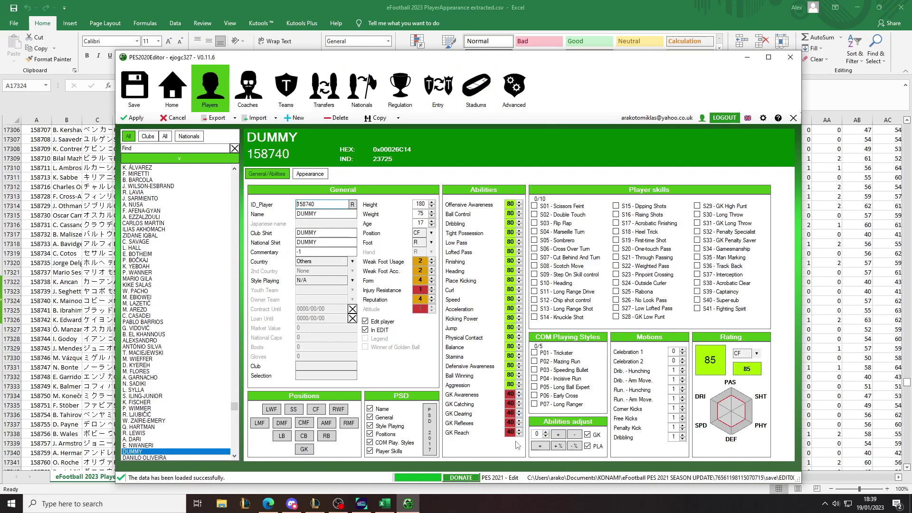
Step: Import the player together with the appearance data from DUMMY.csv into the new DUMMY player
left_click(260, 118)
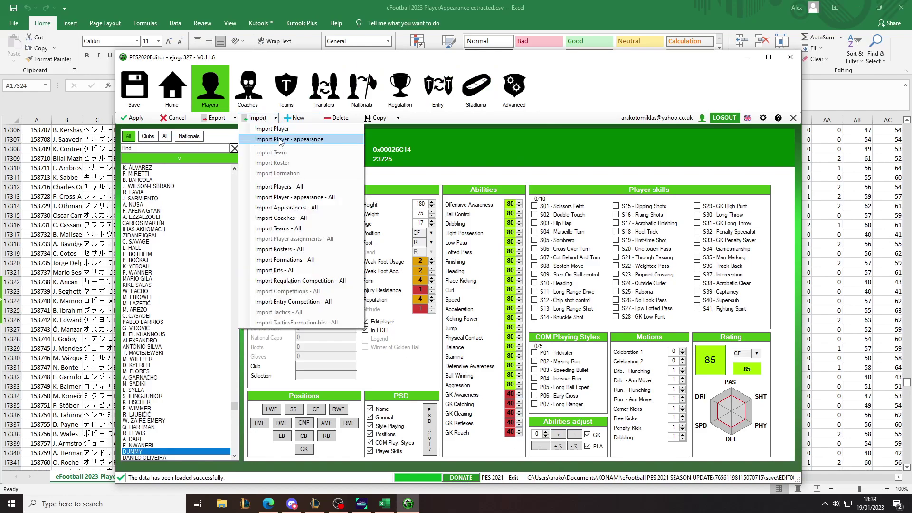
left_click(281, 140)
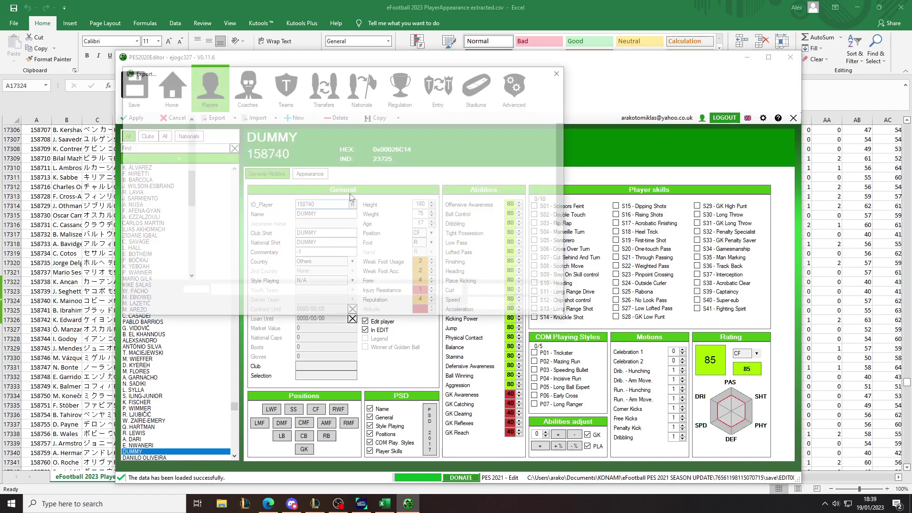
left_click(493, 305)
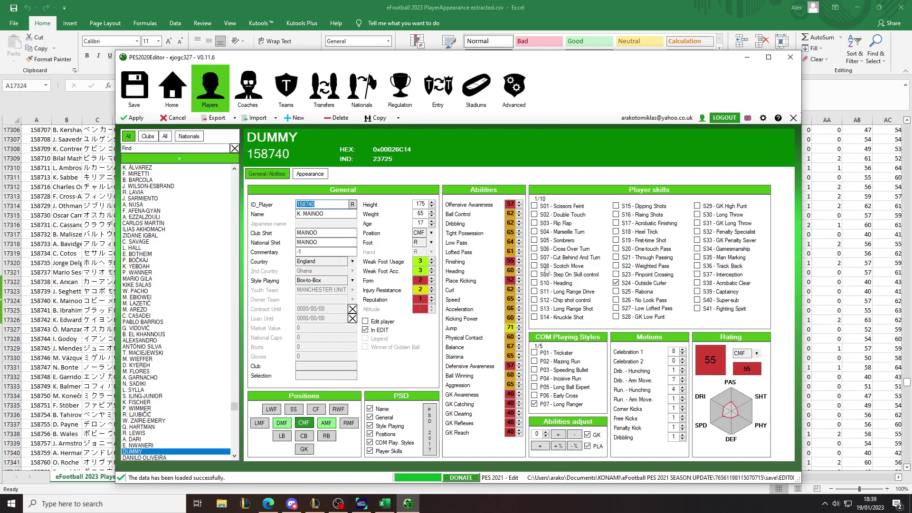
Step: Raise K. MAINOO's abilities by 5 with the abilities adjustment and apply the changes
left_click(534, 435)
left_click(556, 434)
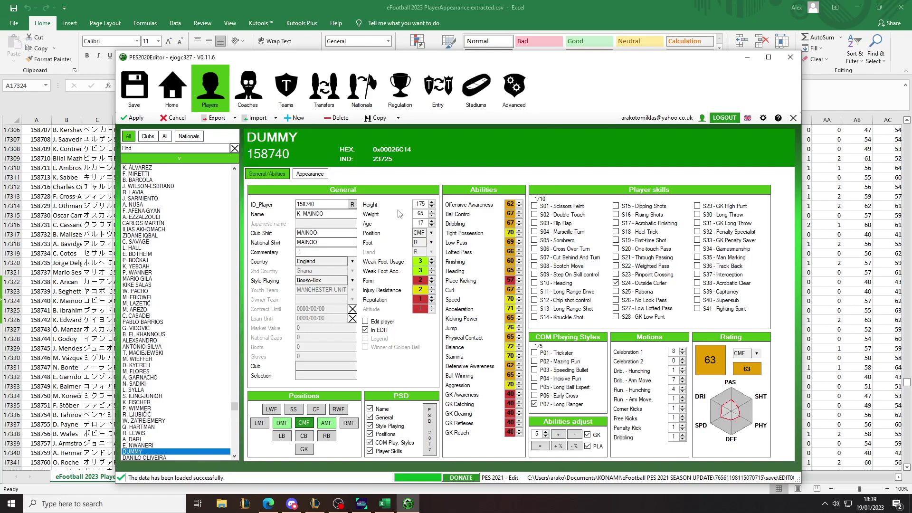
left_click(135, 118)
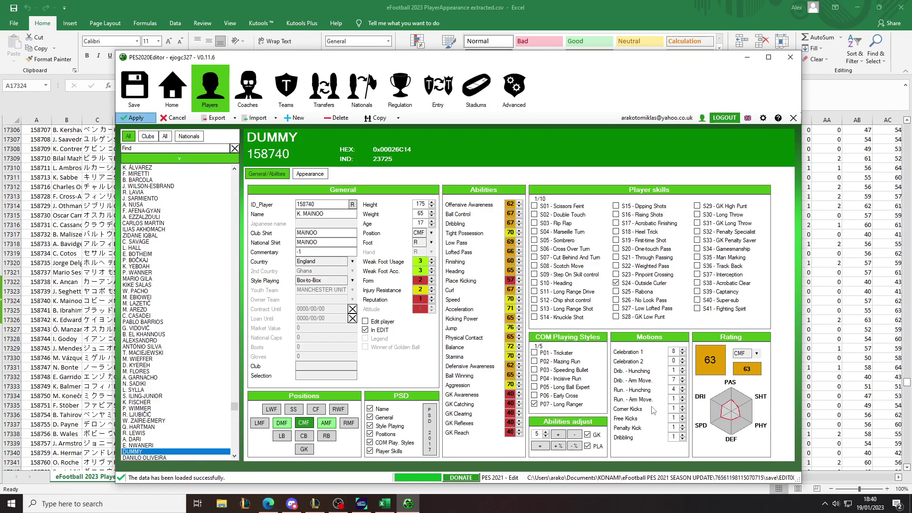
Step: Check K. Mainoo's PESMaster page, find MAINOO among the transfers, move him to MANCHESTER UNITED and save the edit data
key("alt+Tab")
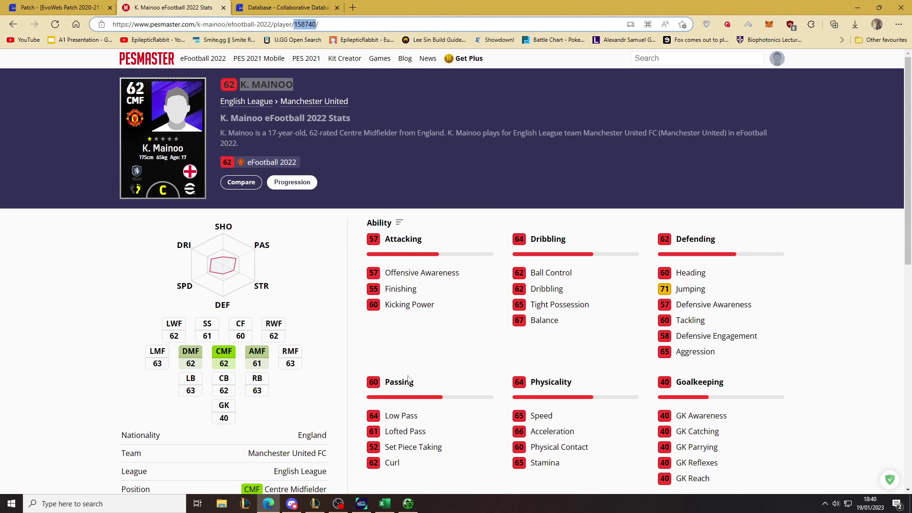
left_click(408, 504)
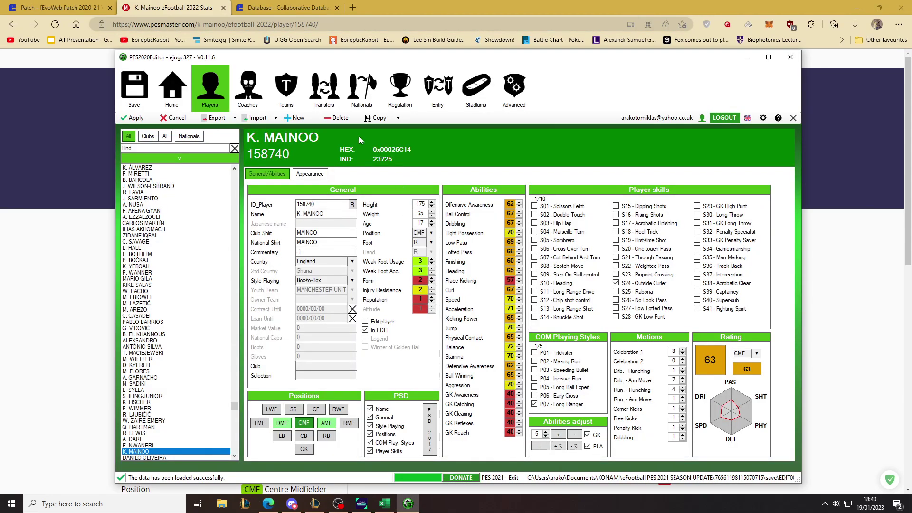
left_click(324, 88)
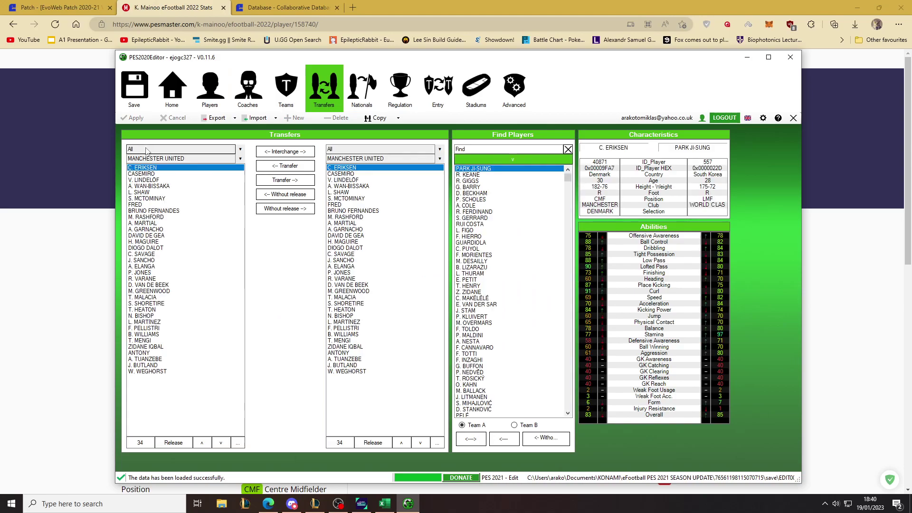
left_click(483, 149)
type("MAINOO")
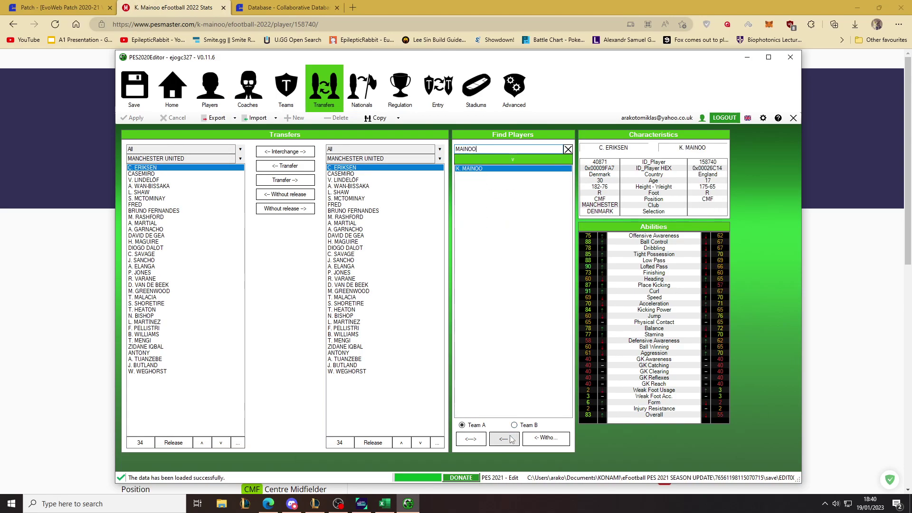
left_click(134, 87)
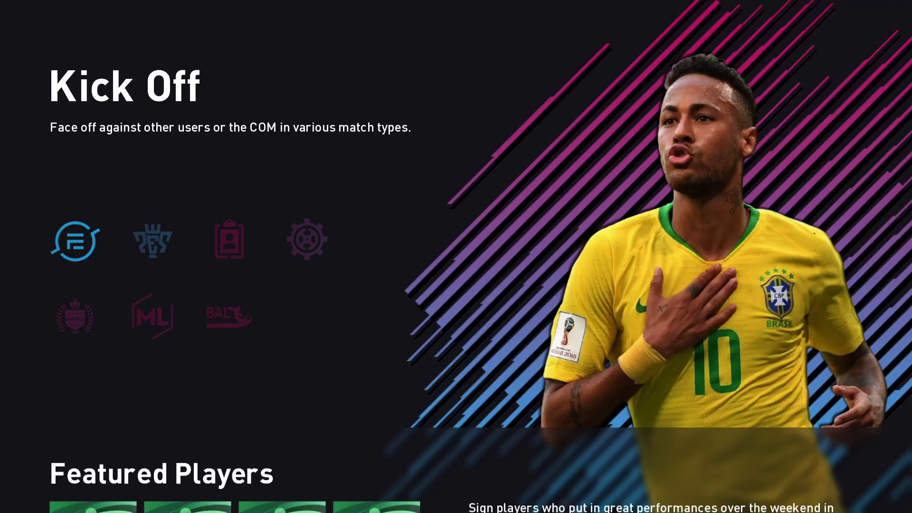
key("Right")
key("Right")
key("Right")
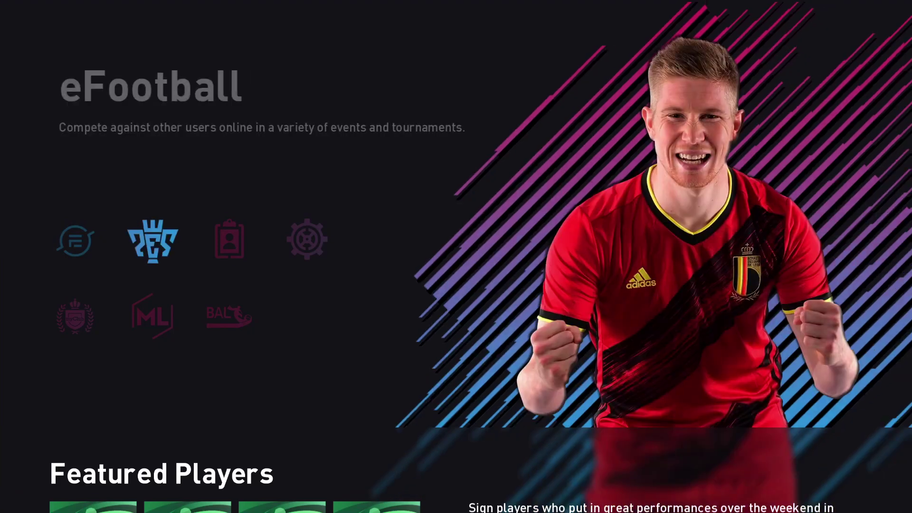
key("Right")
key("Left")
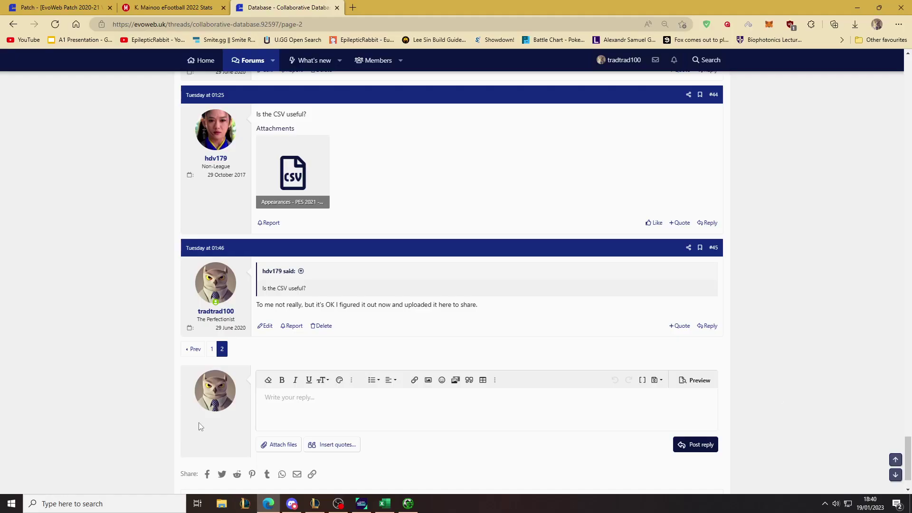
Step: Search the Evoweb forum in the browser for "Collaborative database" and open the thread from the results
left_click(212, 349)
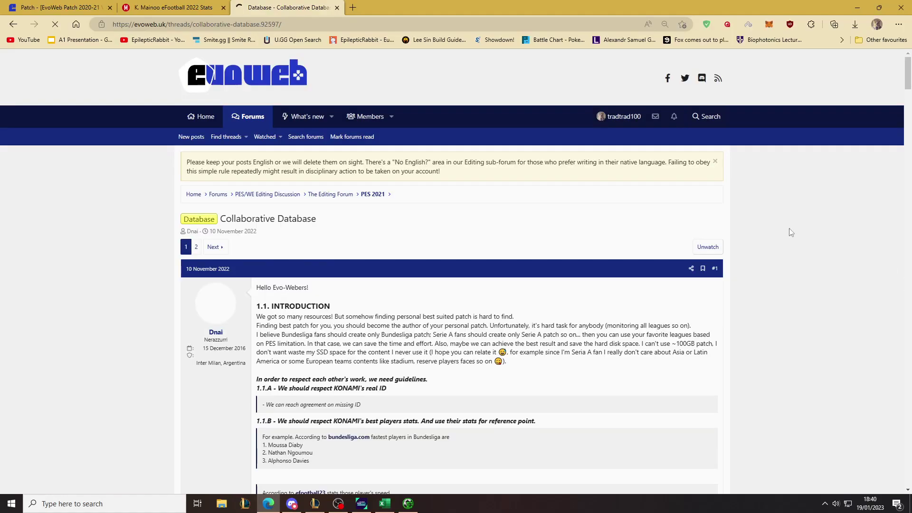
left_click(704, 117)
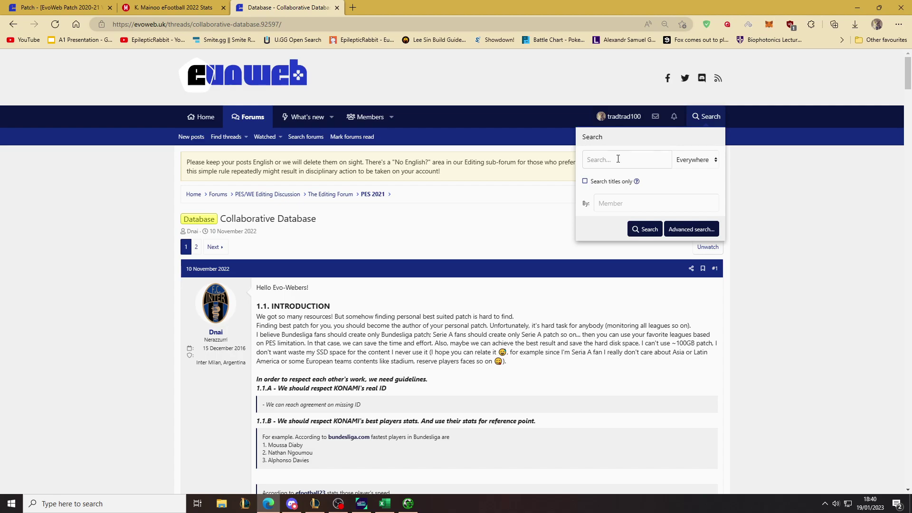
type("Collaborative database")
left_click(642, 230)
left_click(298, 244)
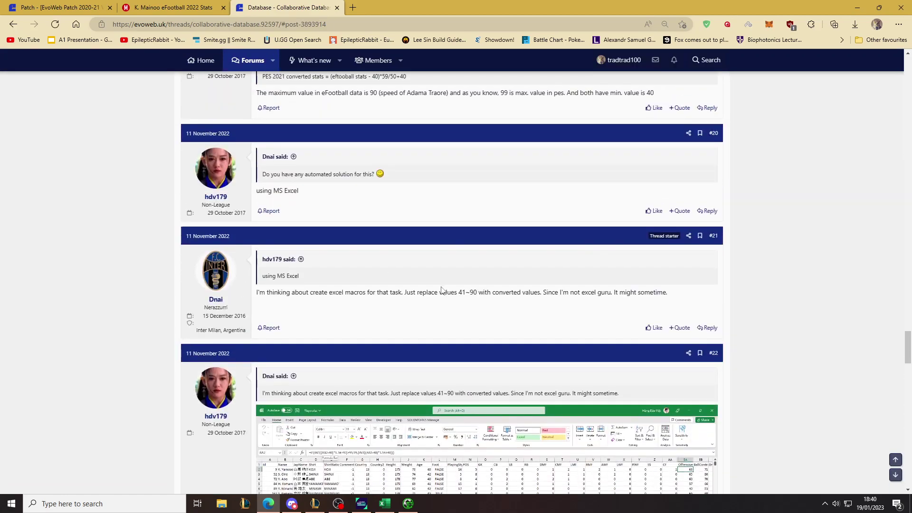
Step: Go to page 2 of the Collaborative Database thread and locate the post sharing the eFootball 2023 PlayerAppearance.bin Excel file
left_click_drag(908, 402, 909, 484)
left_click(195, 291)
left_click_drag(909, 86, 911, 120)
scroll(483, 385, "down", 20)
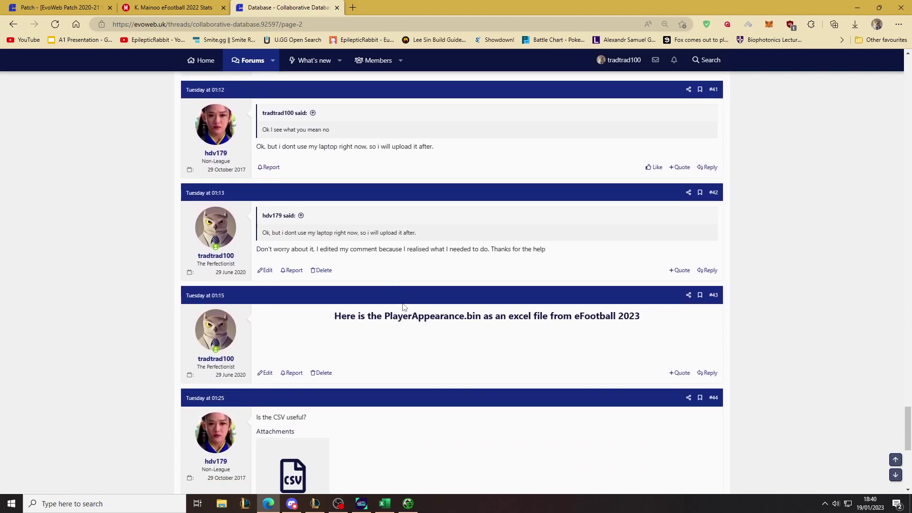
Step: Search the web for "ejogc editor" and open the ejogc327 blog with the PES 2020 Editor
left_click(321, 26)
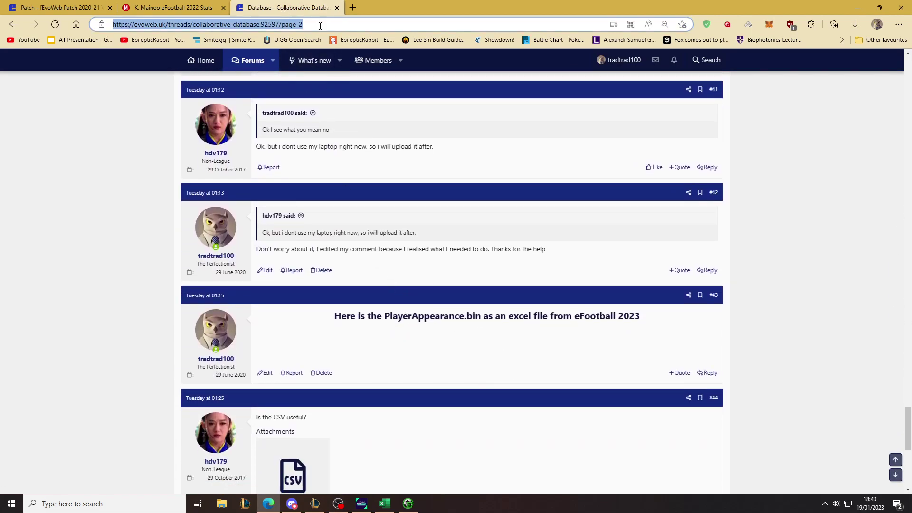
type("ejogc editor")
key("Return")
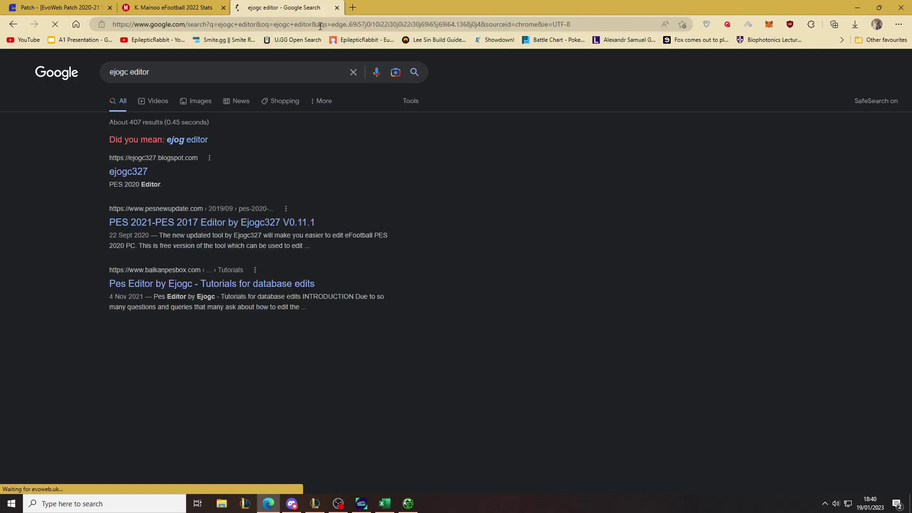
left_click(137, 172)
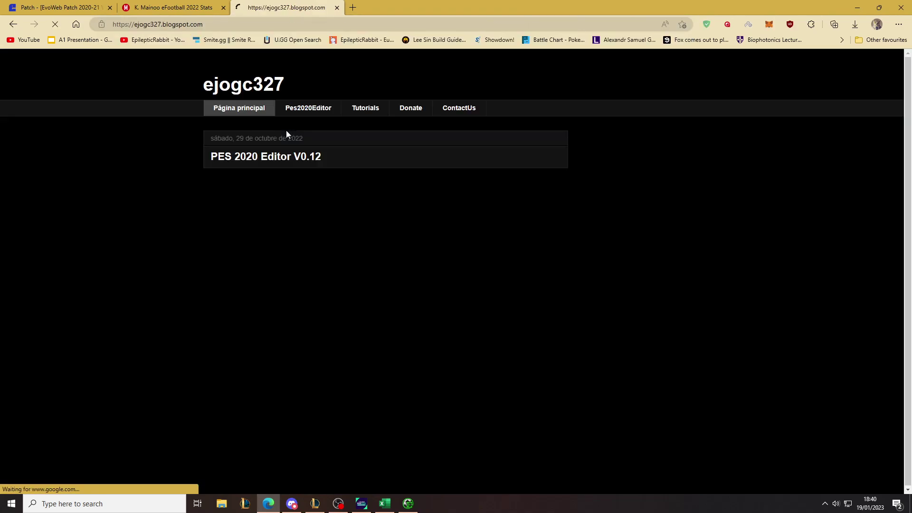
Step: Examine the PES 2020 Editor V0.12 post's supported versions, import notes and MEGA download links
scroll(272, 233, "down", 5)
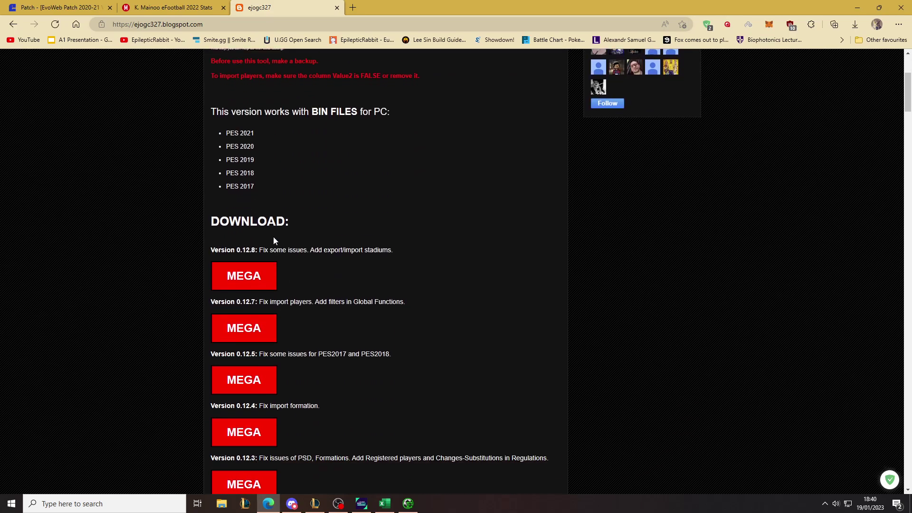
scroll(332, 321, "up", 5)
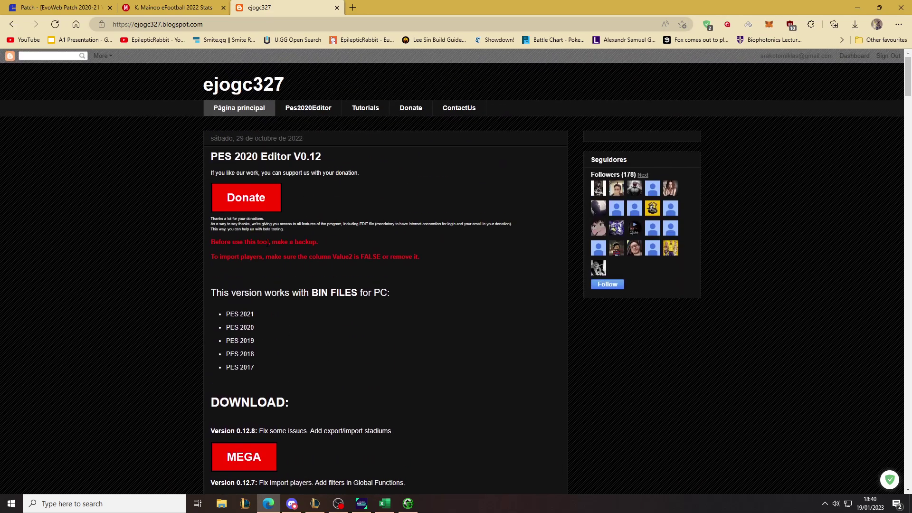
scroll(255, 200, "down", 4)
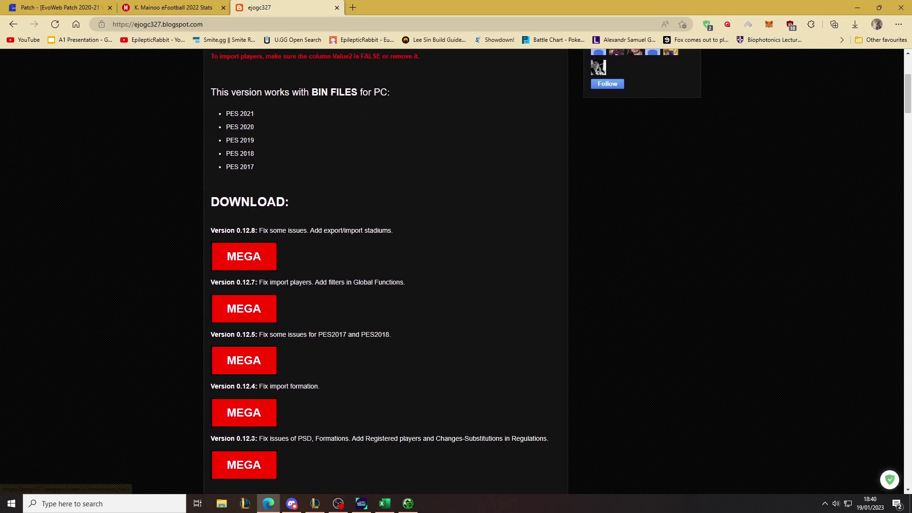
scroll(319, 216, "up", 2)
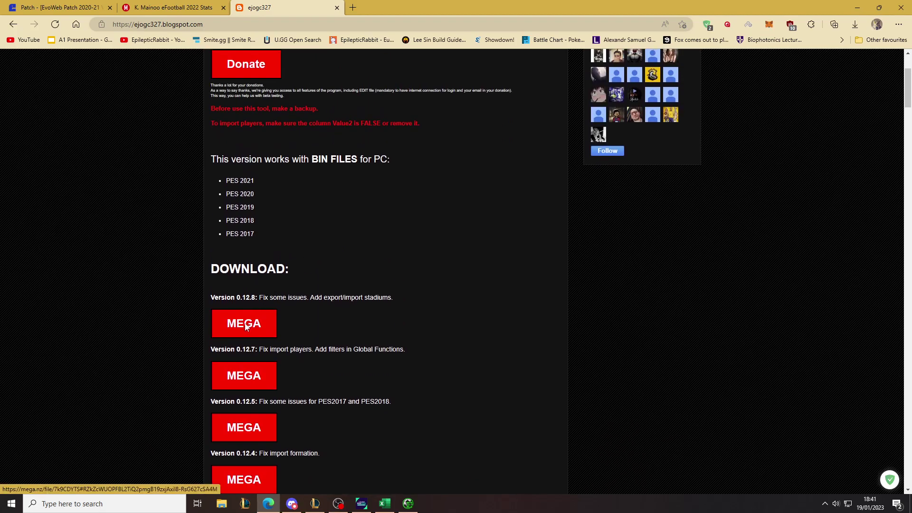
key("F5")
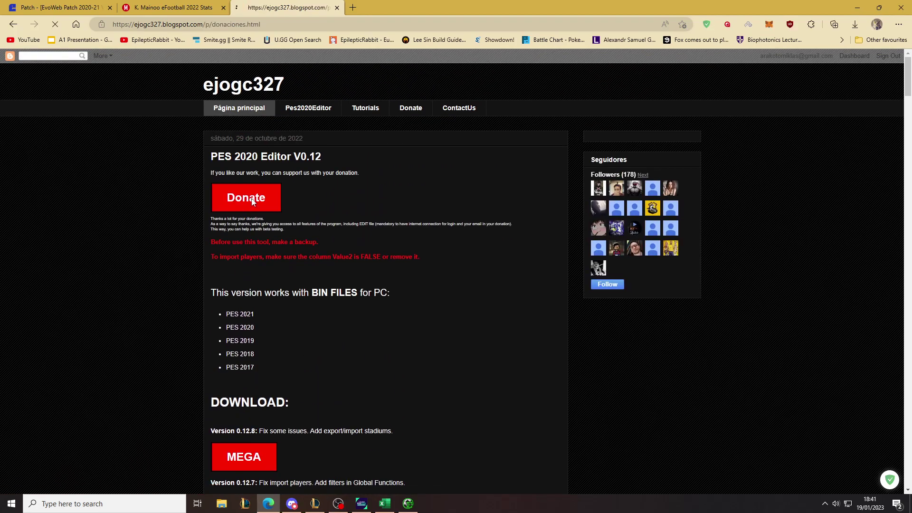
Step: Open the blog's donation page, look through the donation options and close the page
left_click(252, 200)
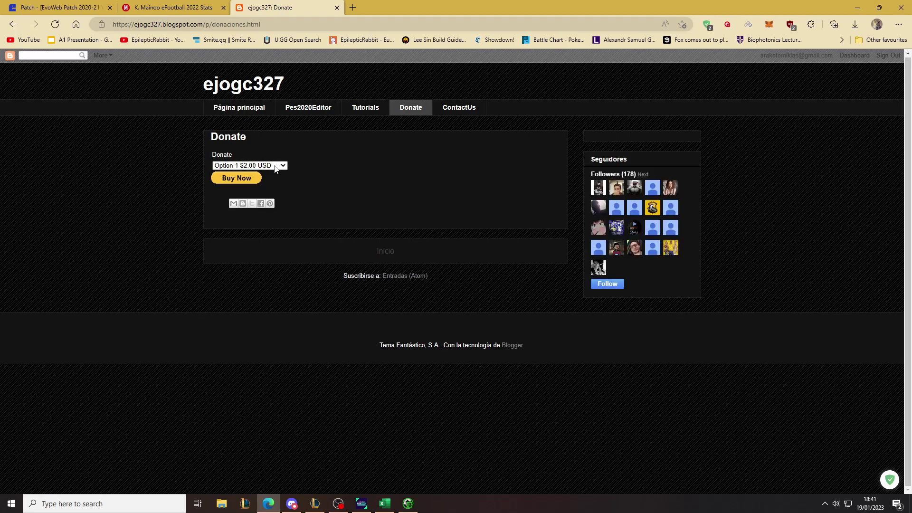
left_click(276, 169)
left_click(312, 170)
left_click(337, 8)
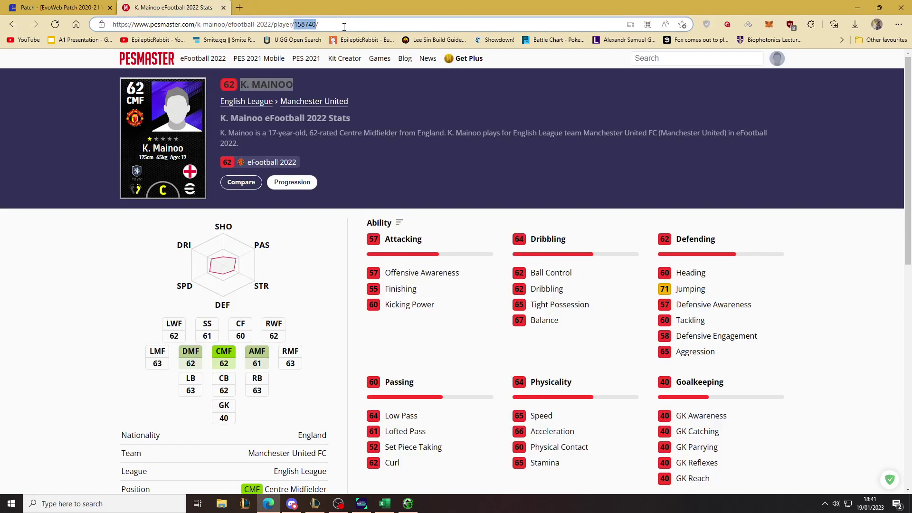
Step: Switch to PES 2021, open Manchester United's player list from the Edit Menu and highlight K. Mainoo to check his player info
left_click(409, 502)
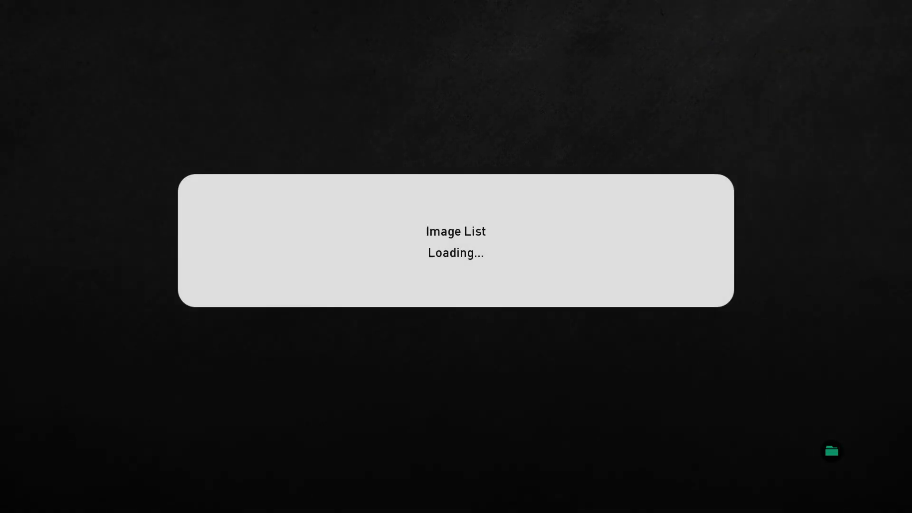
key("Down")
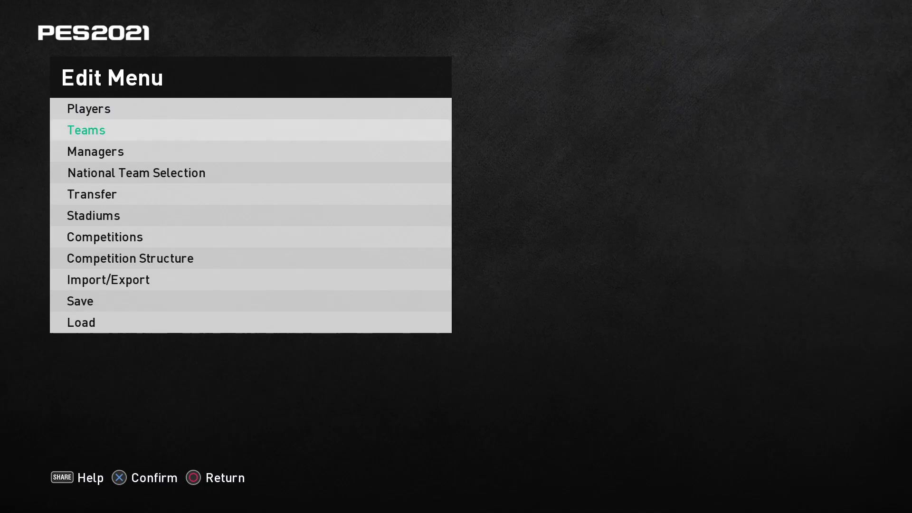
key("Return")
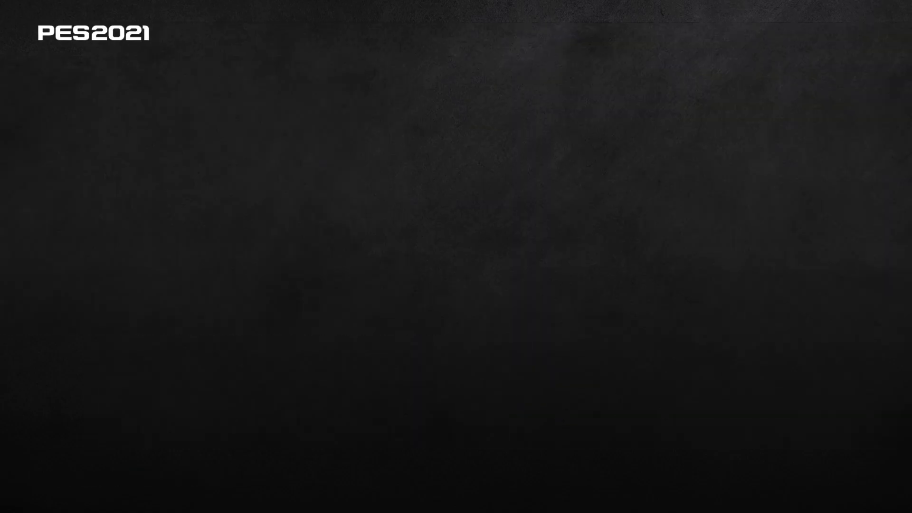
key("Return")
key("Down")
key("Return")
key("Down")
key("Down")
key("Down")
key("Down")
key("Down")
key("Down")
key("Down")
key("Down")
key("Down")
key("Down")
key("Down")
key("Down")
key("Down")
key("Return")
key("Up")
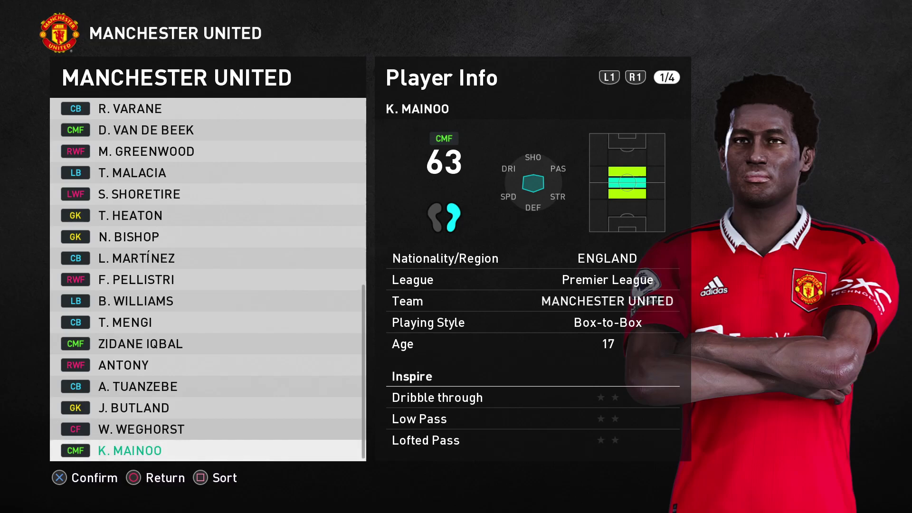
Step: Browse the rest of the Manchester United squad list to check the other players' portraits
left_click(143, 429)
key("Up")
key("Up")
key("Up")
key("Up")
key("Up")
key("Up")
key("Up")
key("Up")
key("Up")
key("Up")
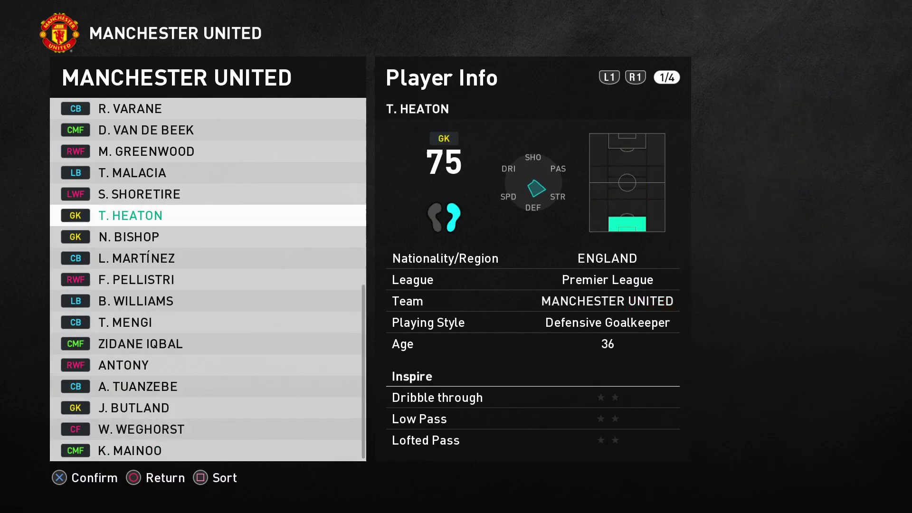
key("Left")
key("Down")
left_click(142, 300)
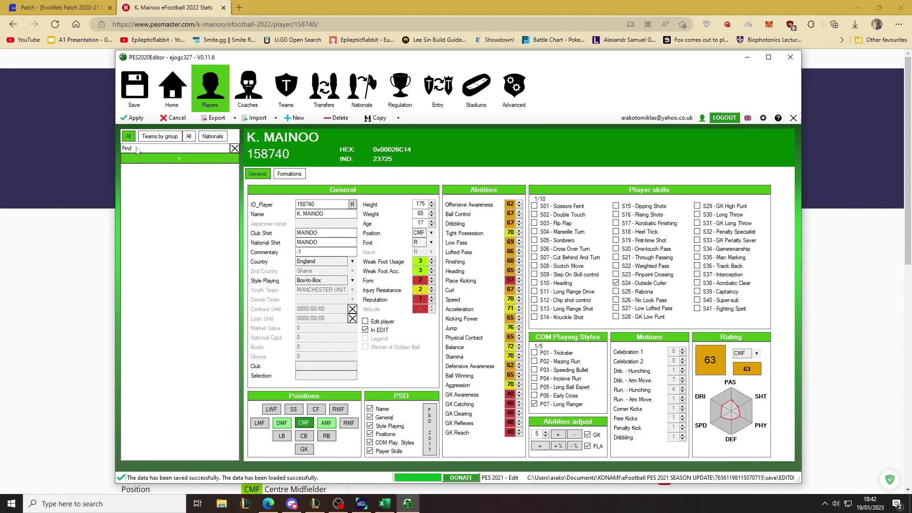
Step: Find A. Garnacho in PES 2020 Editor by filtering players with "garn" and copy his player ID
type("garn")
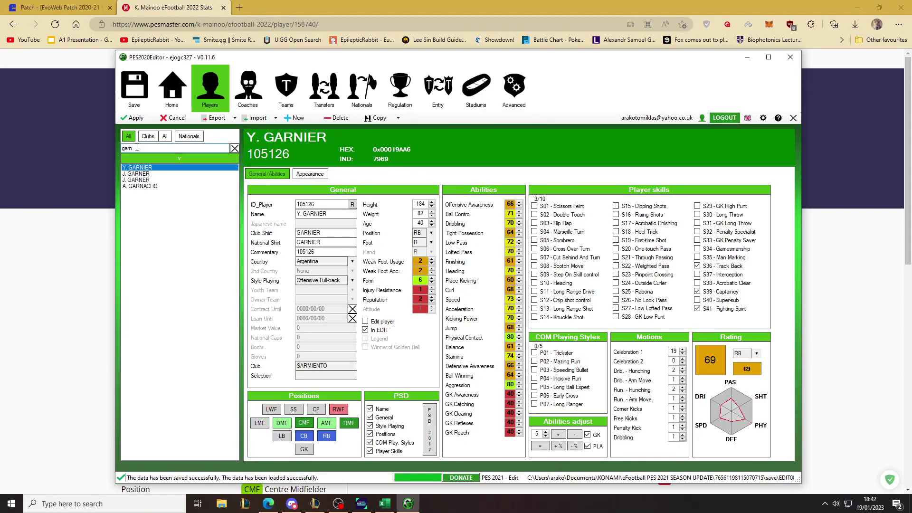
left_click(157, 194)
left_click(172, 186)
double_click(316, 204)
key("ctrl+c")
Step: Search the web for "154863 pesmaster", open Alejandro Garnacho's eFootball 2022 stats page and highlight the player ID in its address
left_click(300, 4)
key("ctrl+t")
key("ctrl+v")
type("pesmaster")
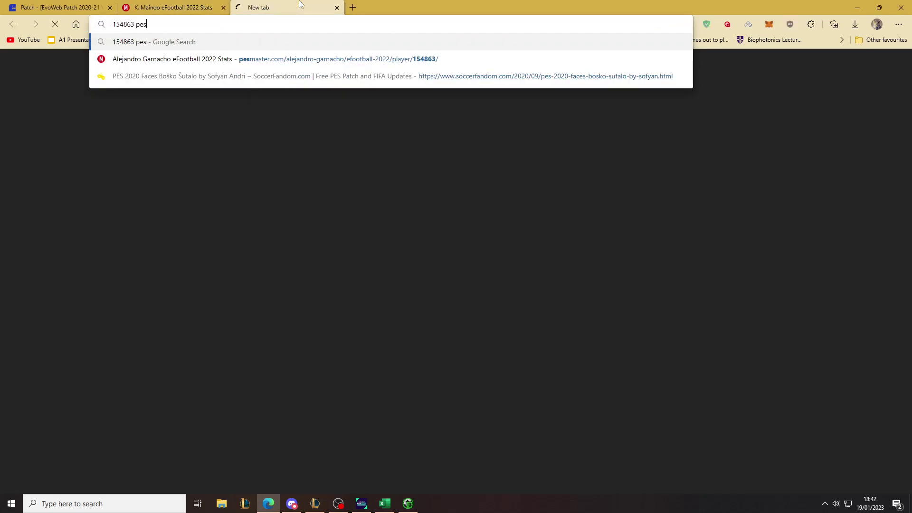
key("Return")
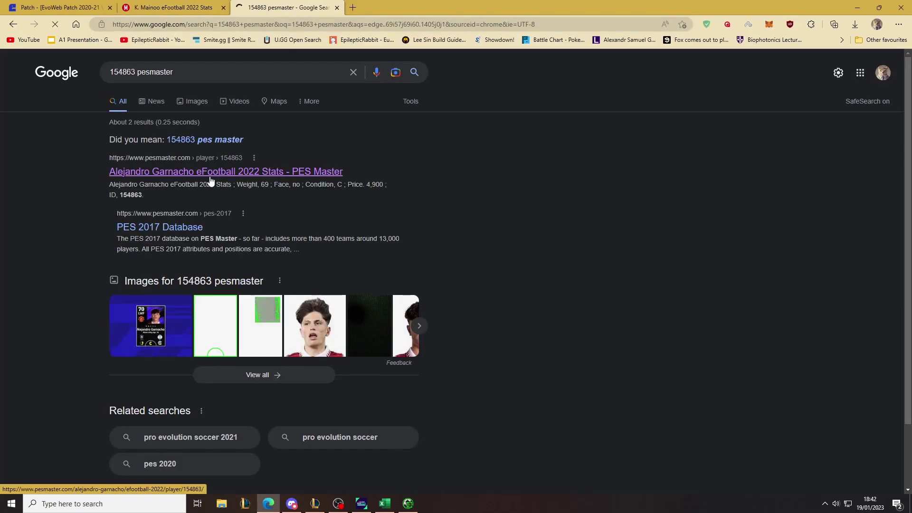
left_click(219, 172)
double_click(333, 25)
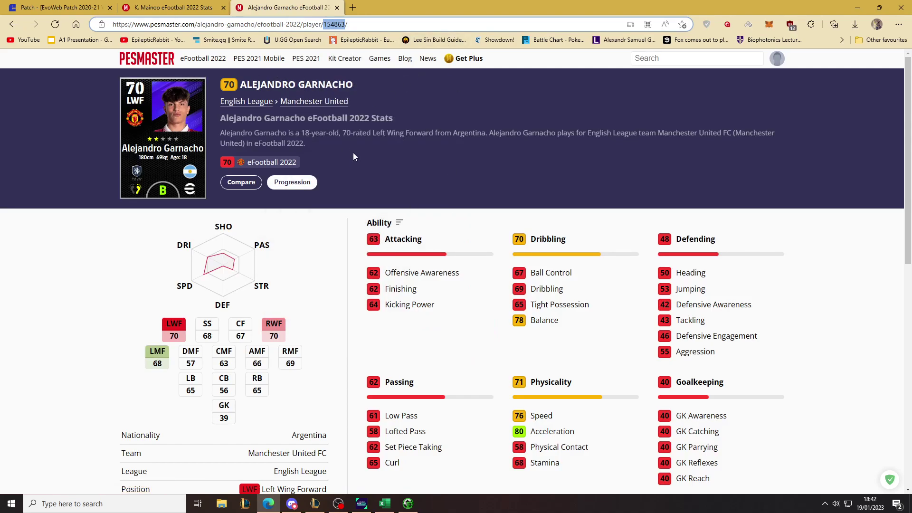
Step: Save Garnacho's portrait from the PESMaster page as 154863.png in the PES miniface pack folder
right_click(176, 108)
left_click(210, 132)
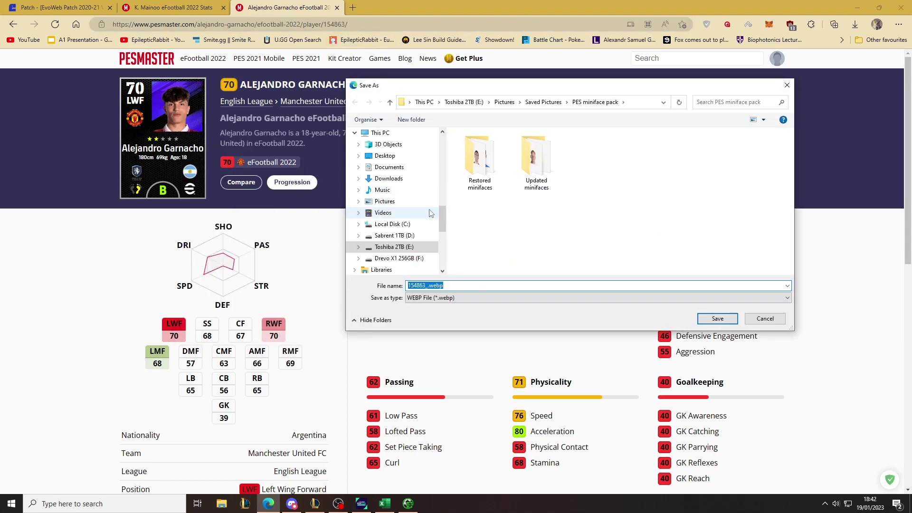
key("End")
key("BackSpace")
key("BackSpace")
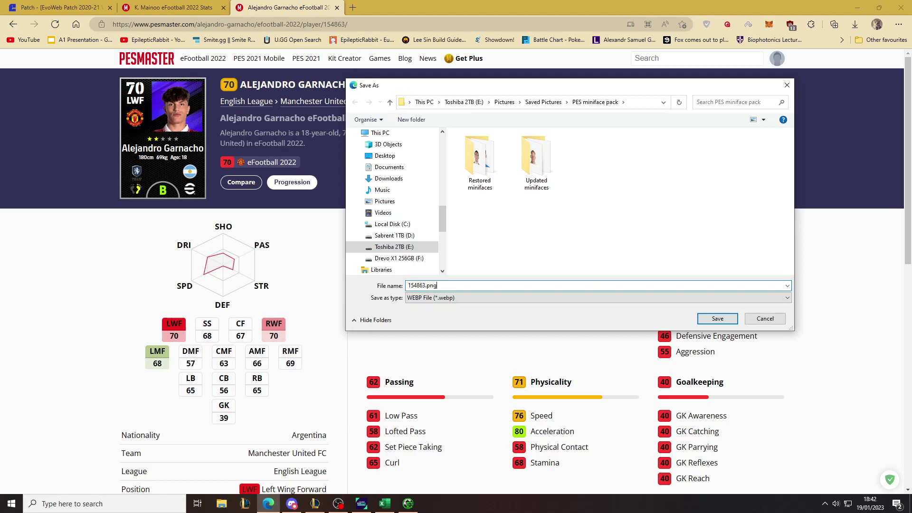
key("Tab")
left_click(718, 318)
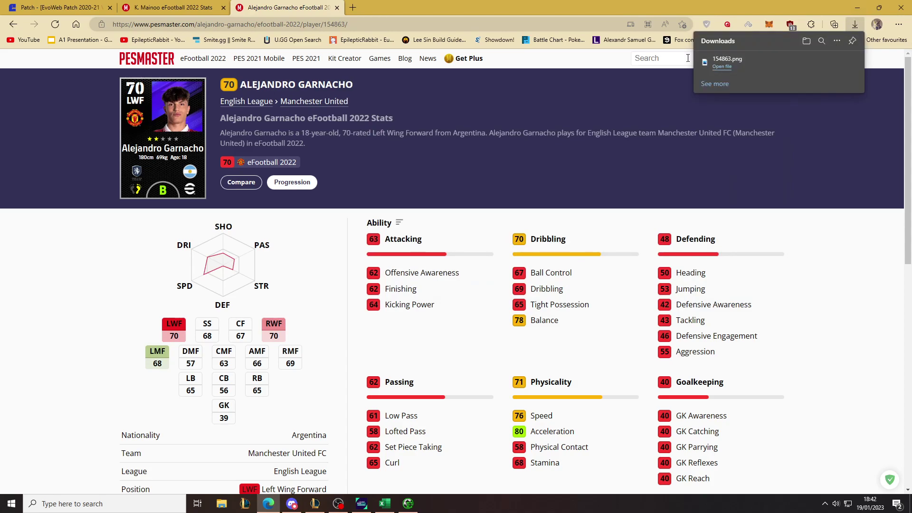
Step: Search the web for "png to dds" and open the Aconvert PNG to DDS image converter
key("ctrl+t")
type("png to dds")
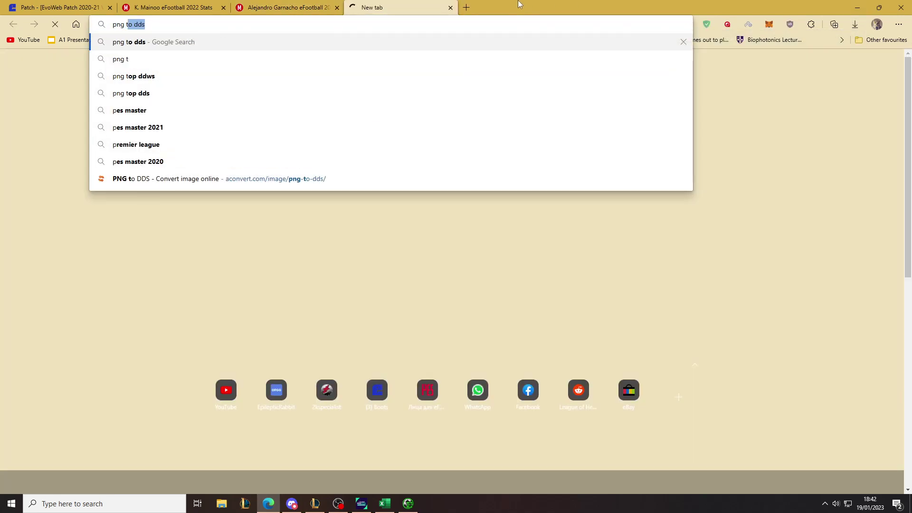
key("Return")
left_click(157, 300)
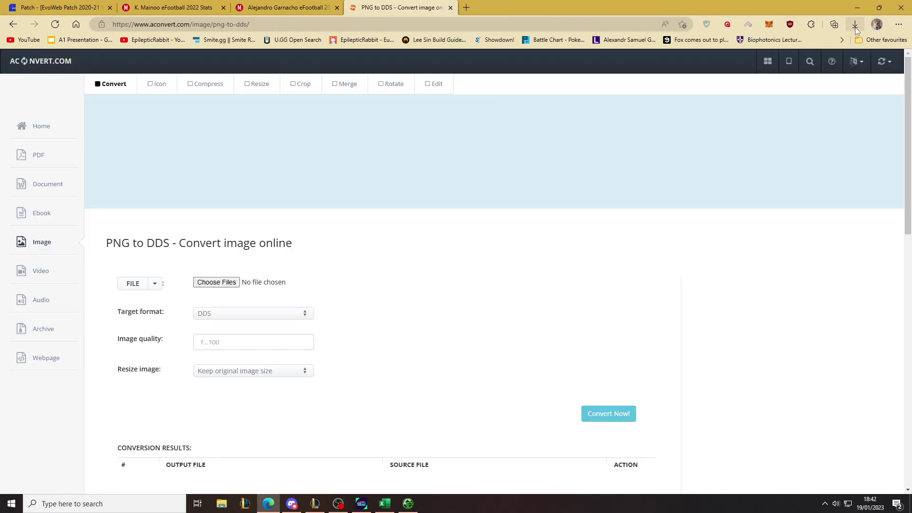
Step: Locate the downloaded 154863.png in the PES miniface pack folder and delete it
left_click(855, 25)
left_click(823, 62)
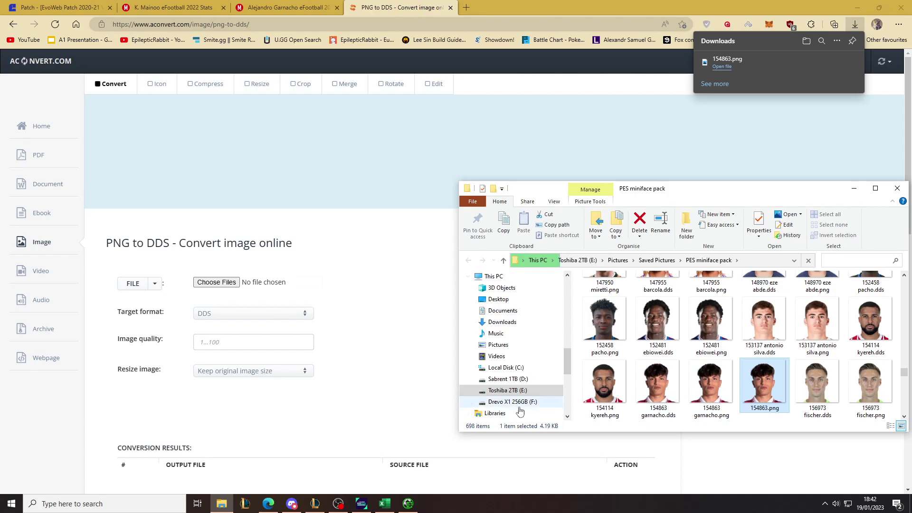
left_click(667, 402)
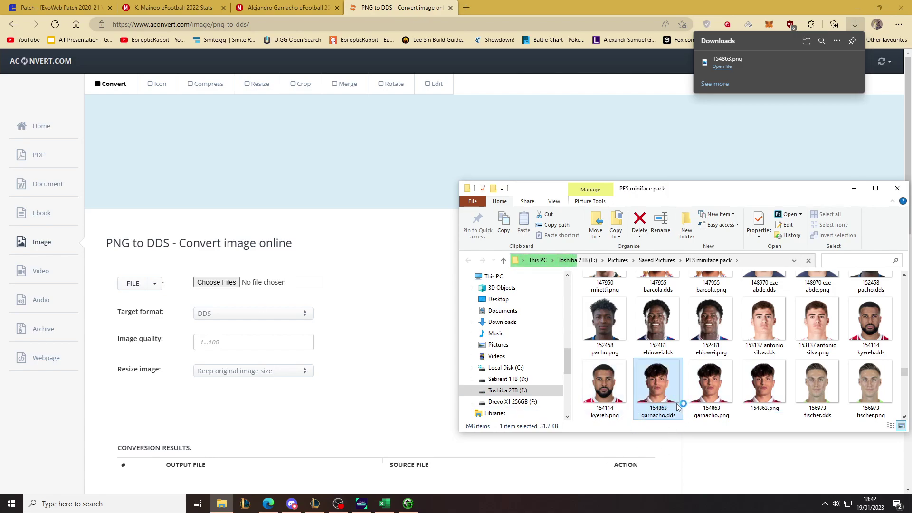
left_click(757, 403)
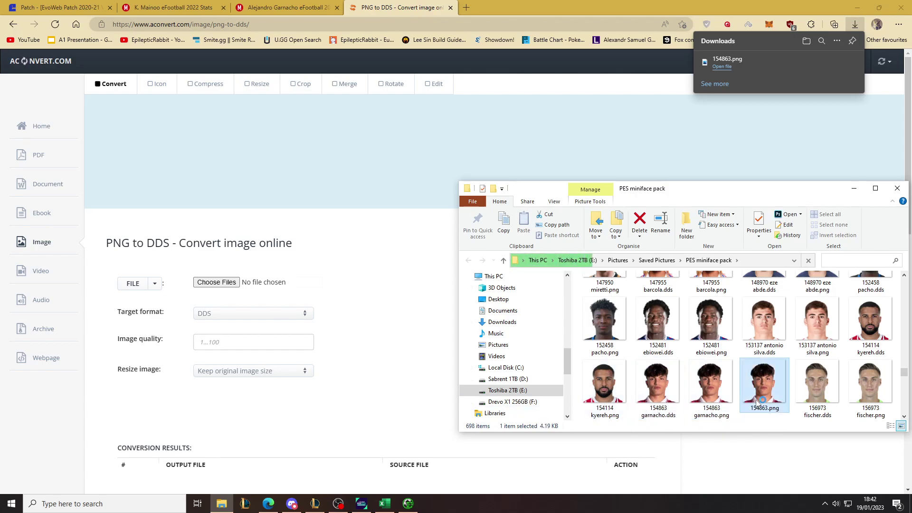
key("Delete")
Step: Browse the miniface DDS files in the livecpk folder Face\common\render\symbol\player, then close the folder window and the converter page
scroll(495, 352, "up", 10)
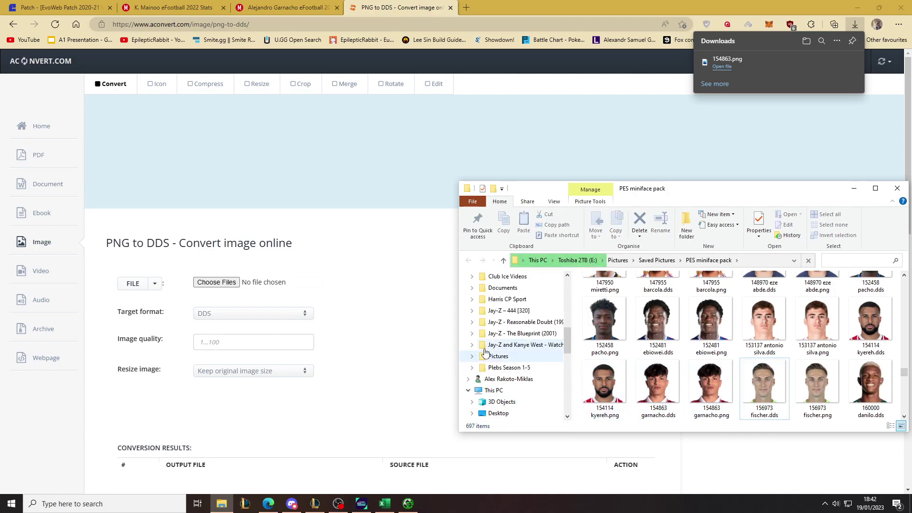
left_click(489, 361)
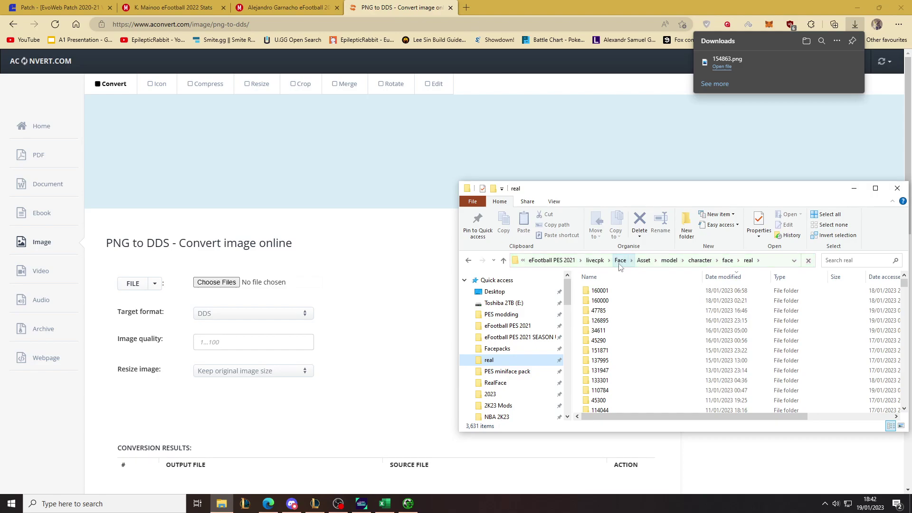
left_click(621, 262)
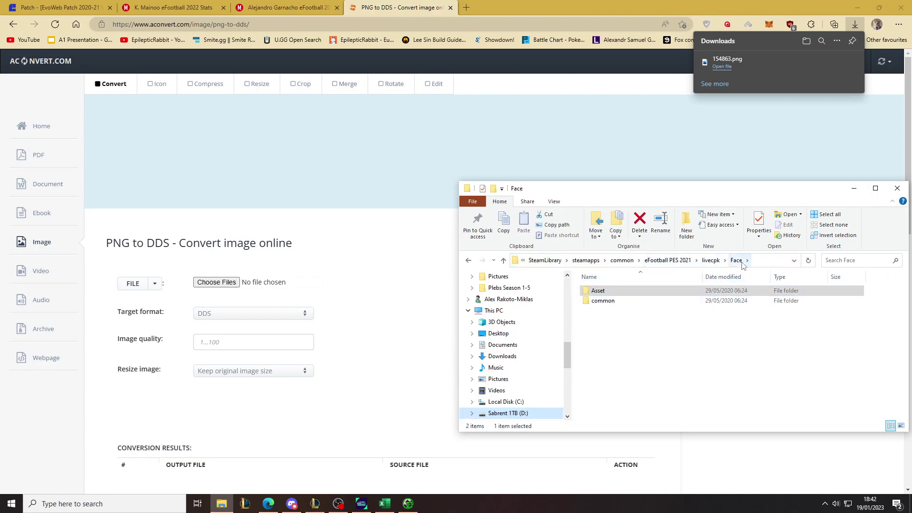
left_click(624, 302)
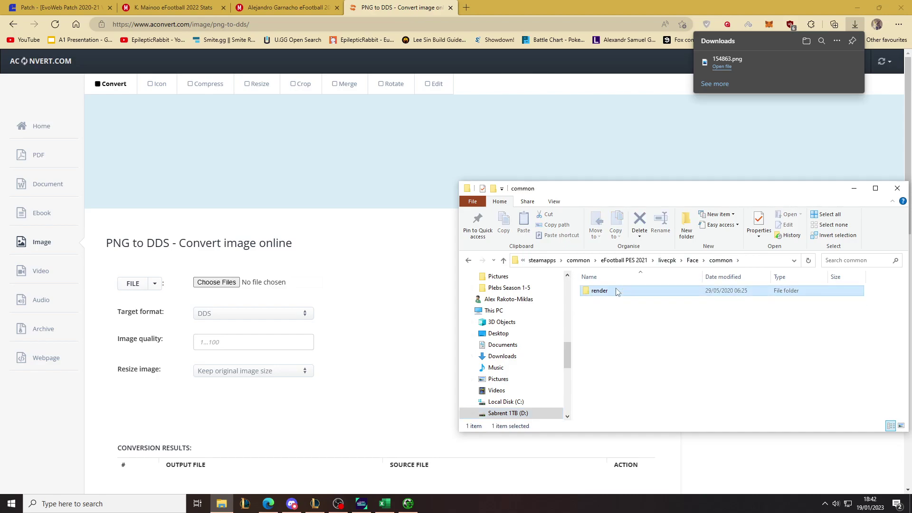
double_click(617, 292)
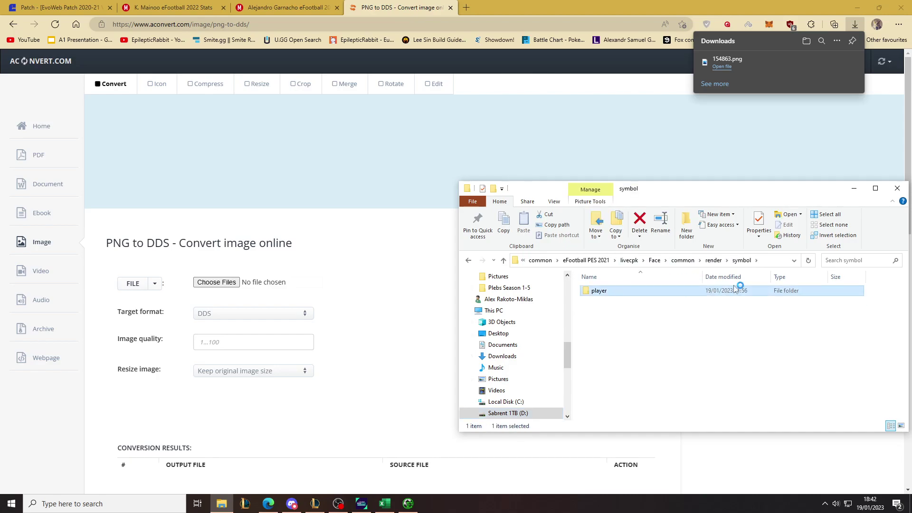
double_click(781, 294)
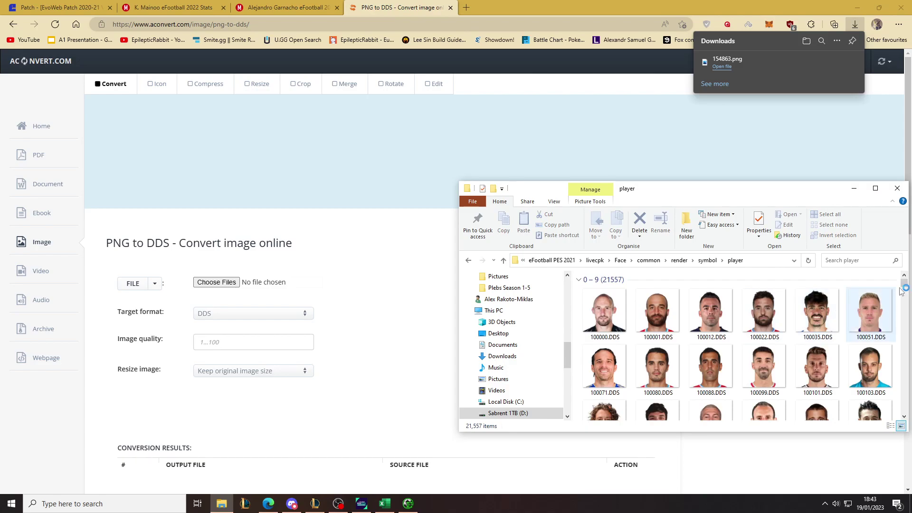
left_click_drag(905, 287, 887, 324)
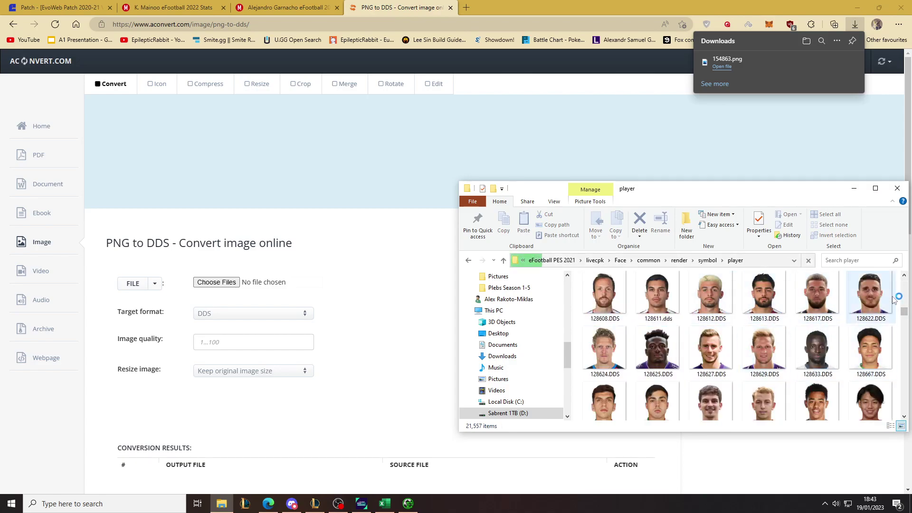
left_click(899, 190)
key("ctrl+w")
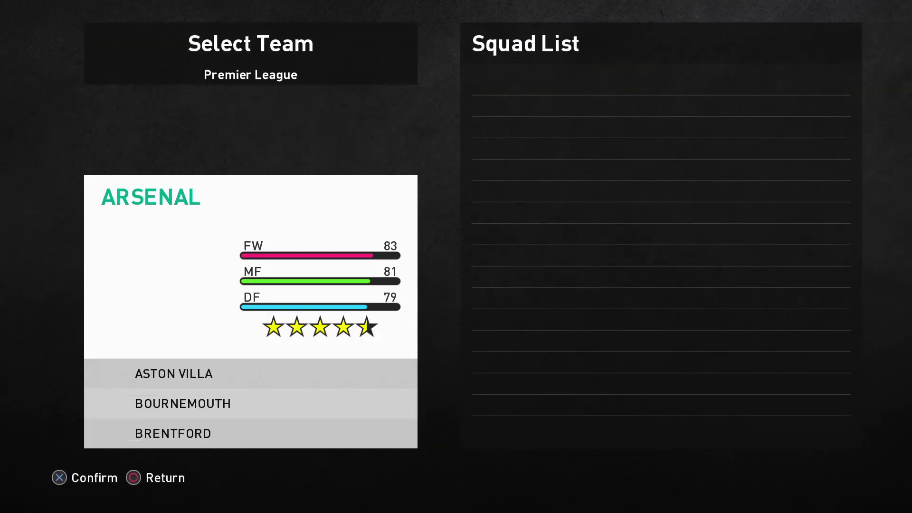
Step: In PES 2021, select Manchester United from the Premier League teams and open its Game Plan to view the player minifaces
key("Down")
key("Down")
key("Down")
key("Down")
key("Down")
key("Down")
key("Down")
key("Down")
key("Down")
key("Down")
key("Return")
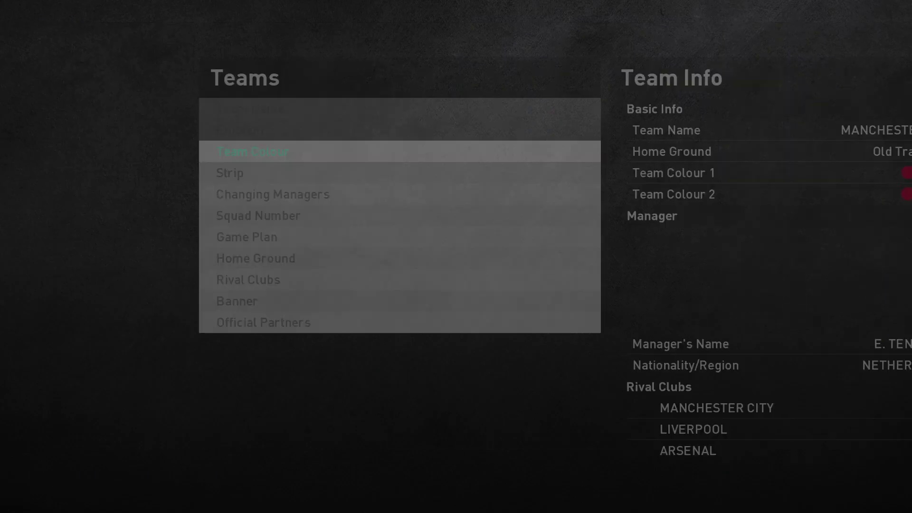
key("Down")
key("Down")
key("Down")
key("Down")
key("Return")
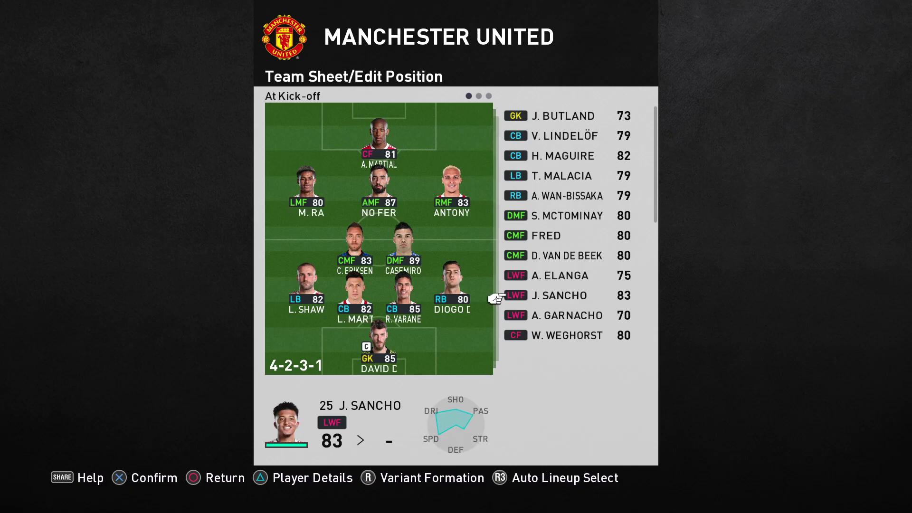
Step: Leave Manchester United's Game Plan and back out of team editing
key("Escape")
key("Escape")
key("Escape")
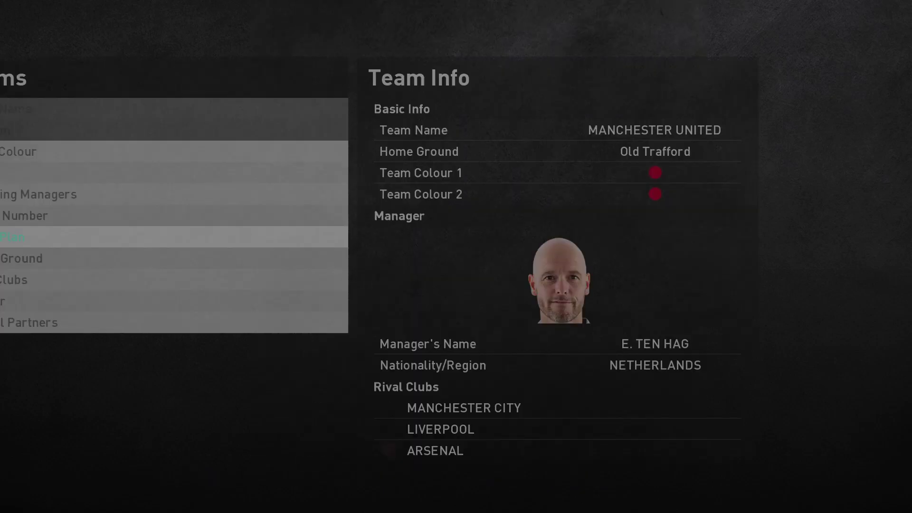
key("Escape")
key("Escape")
key("Return")
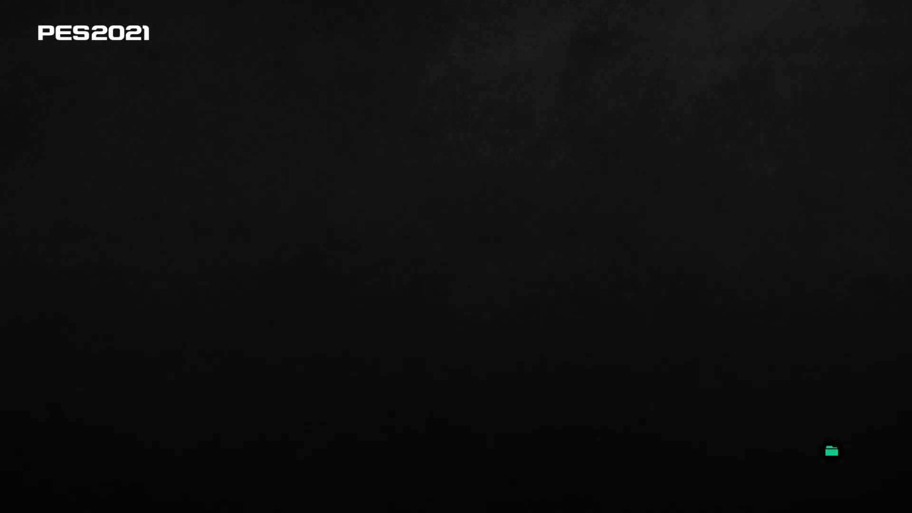